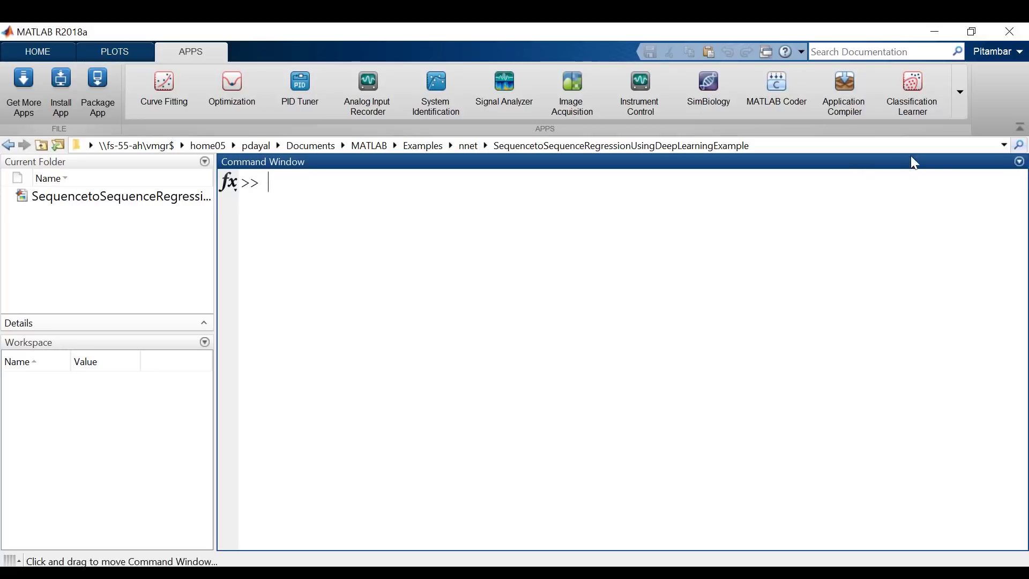
Expand the APPS tab gallery to list all installed apps, including the Automotive category.
click(961, 107)
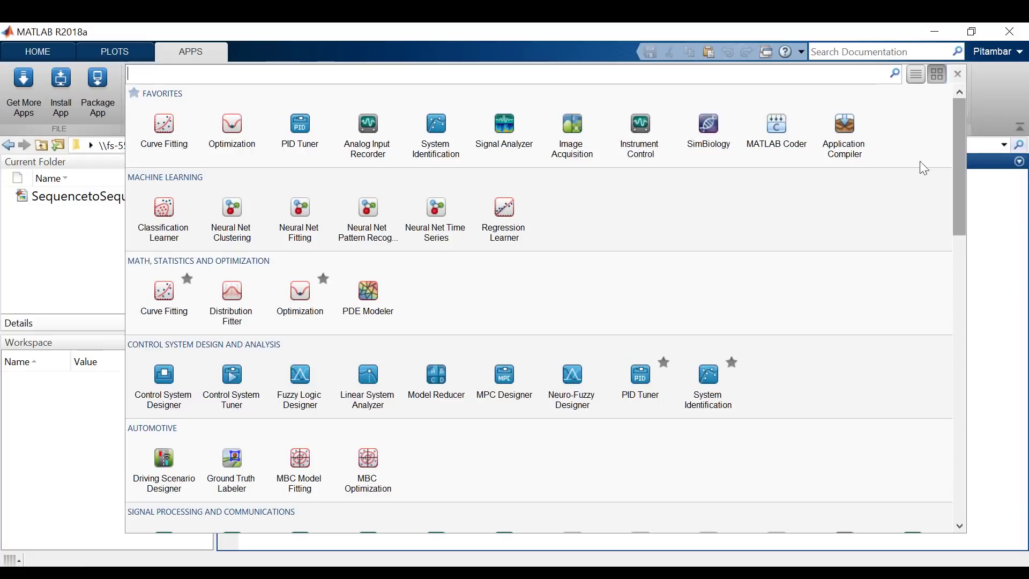
Launch Ground Truth Labeler from the Automotive section of the apps gallery.
click(232, 464)
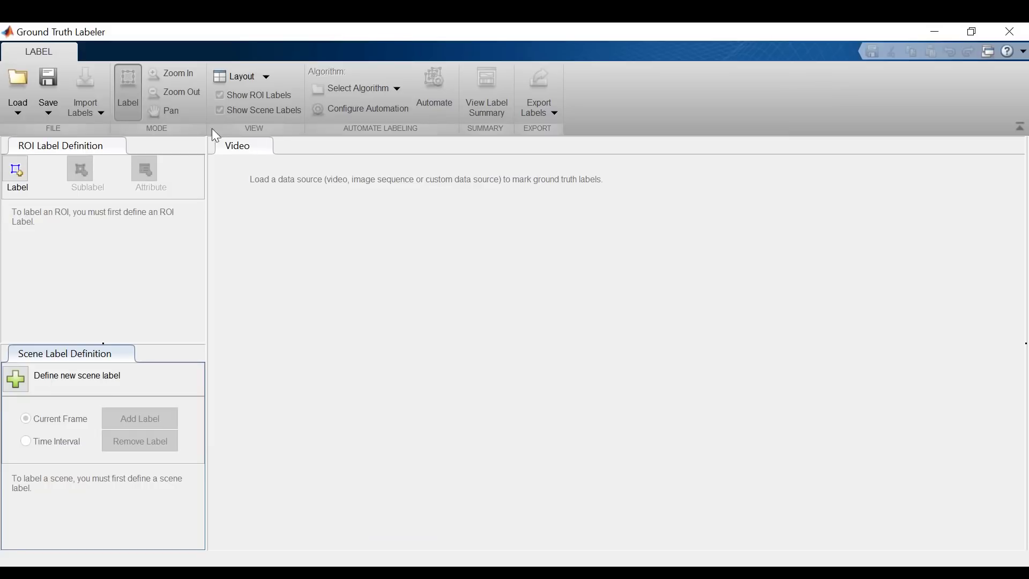
Load the video file 05_highway_lanechange_25s.mp4 into the labeler.
click(21, 108)
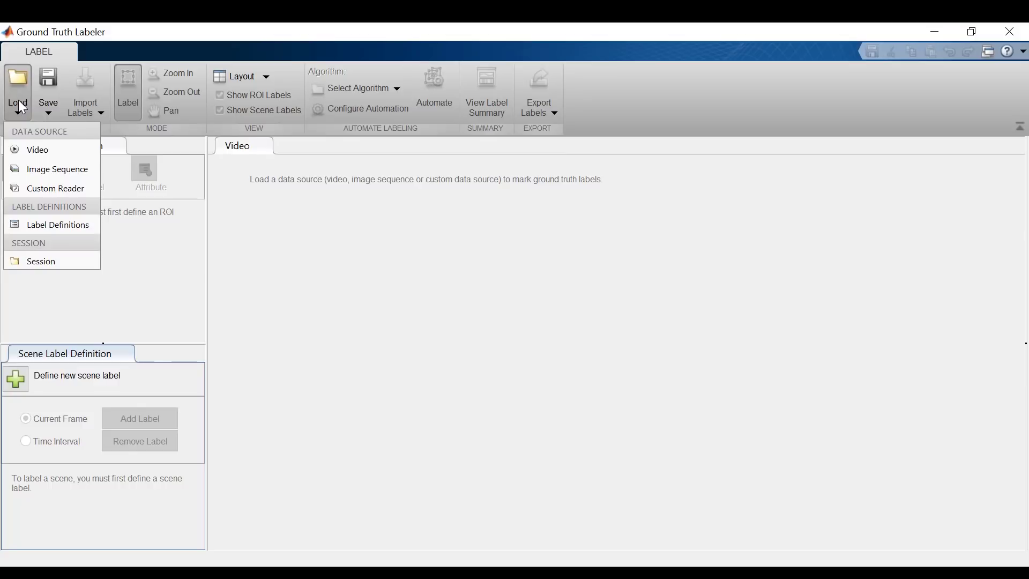
click(23, 153)
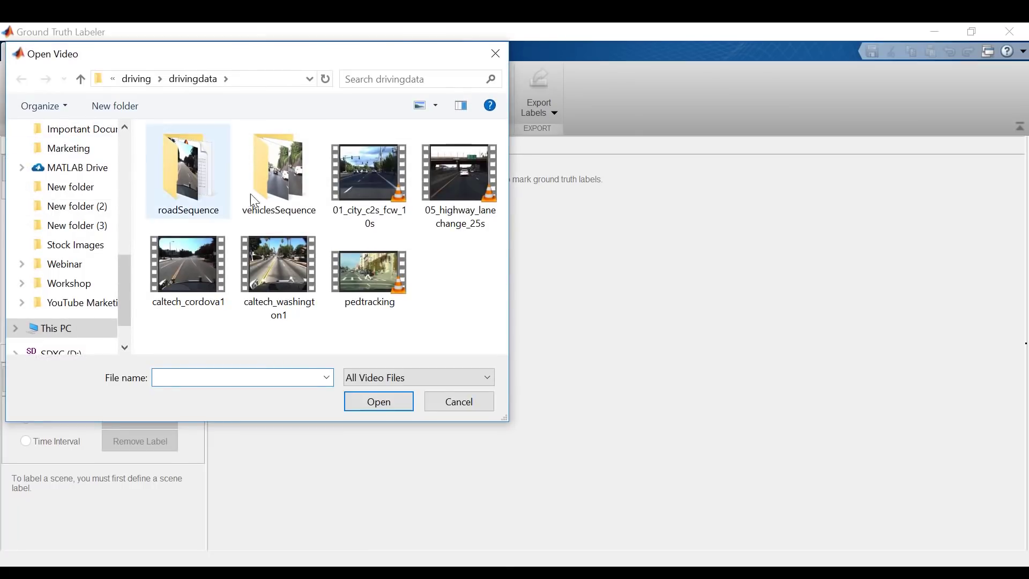
click(466, 189)
click(368, 402)
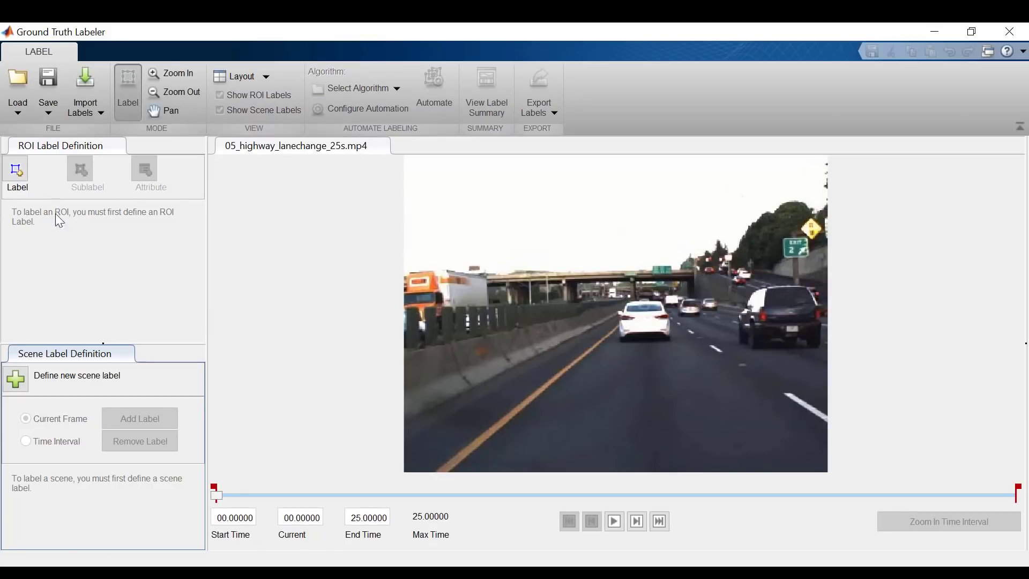
Create a Vehicle rectangle ROI label and box the white car and dark SUV.
click(20, 172)
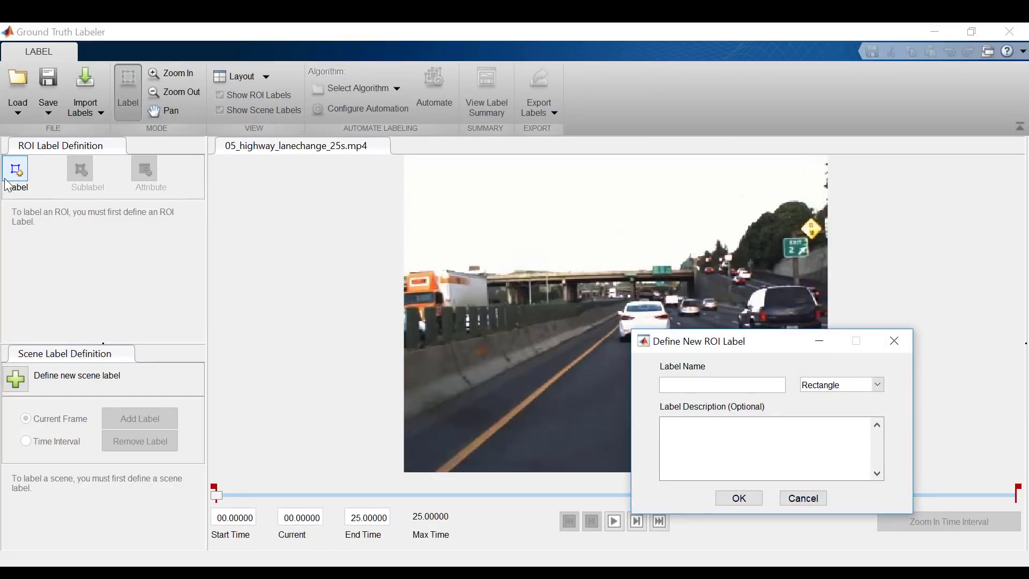
text(Vehicle)
click(733, 497)
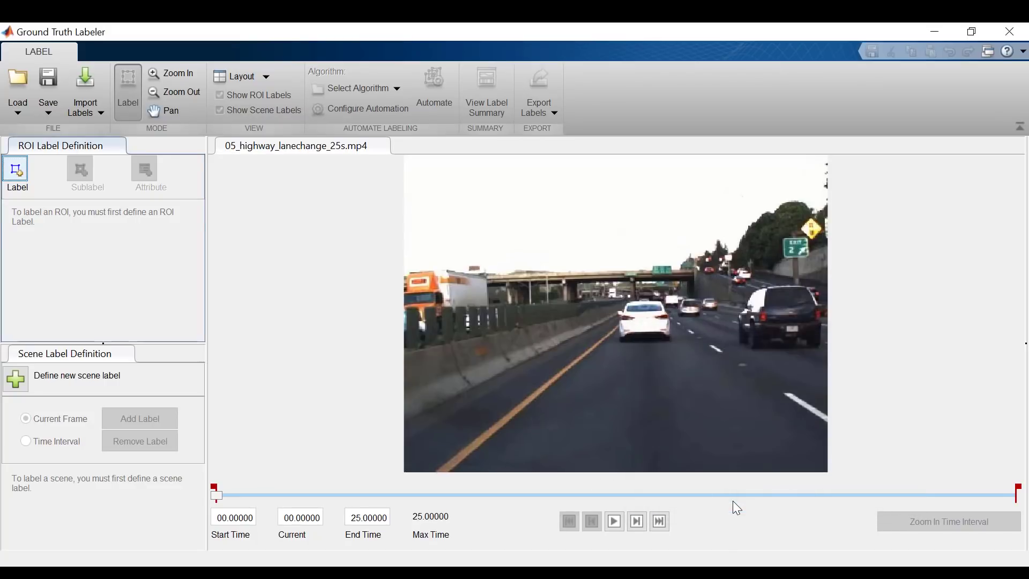
drag(616, 298, 714, 318)
drag(733, 284, 824, 349)
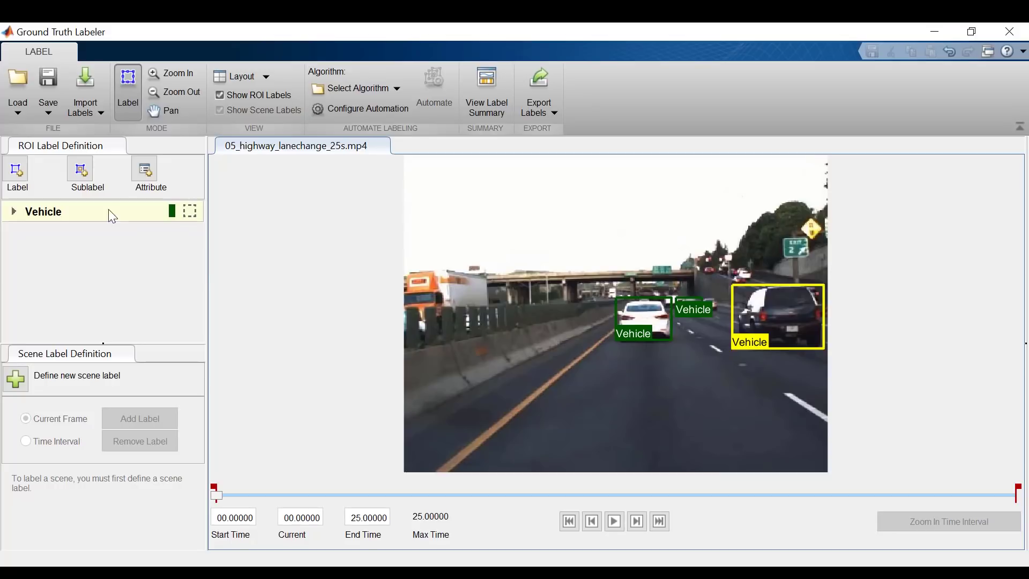
Add a Taillight sublabel under Vehicle and box a taillight on the dark SUV.
click(85, 177)
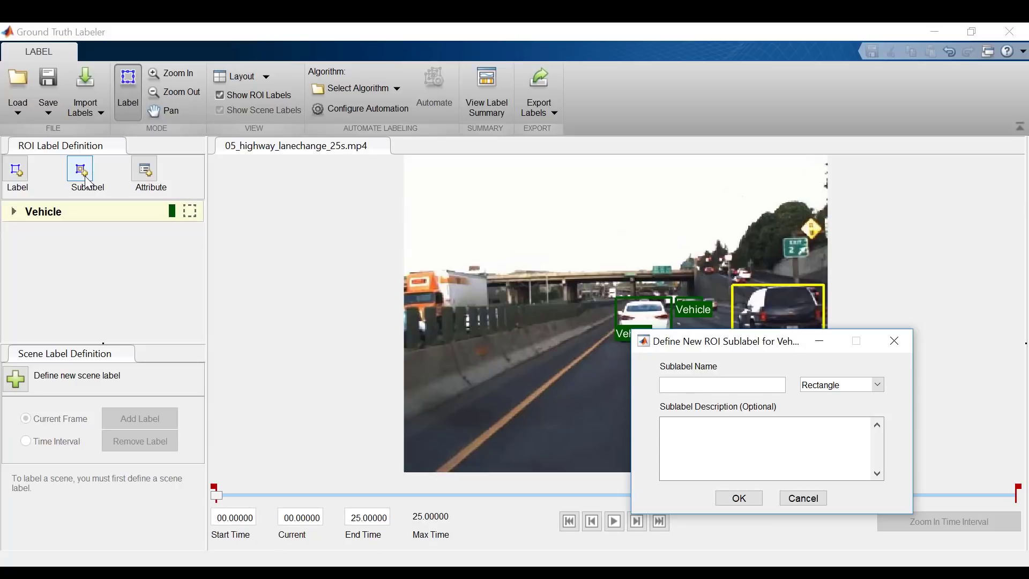
text(Taillight)
click(739, 499)
click(87, 236)
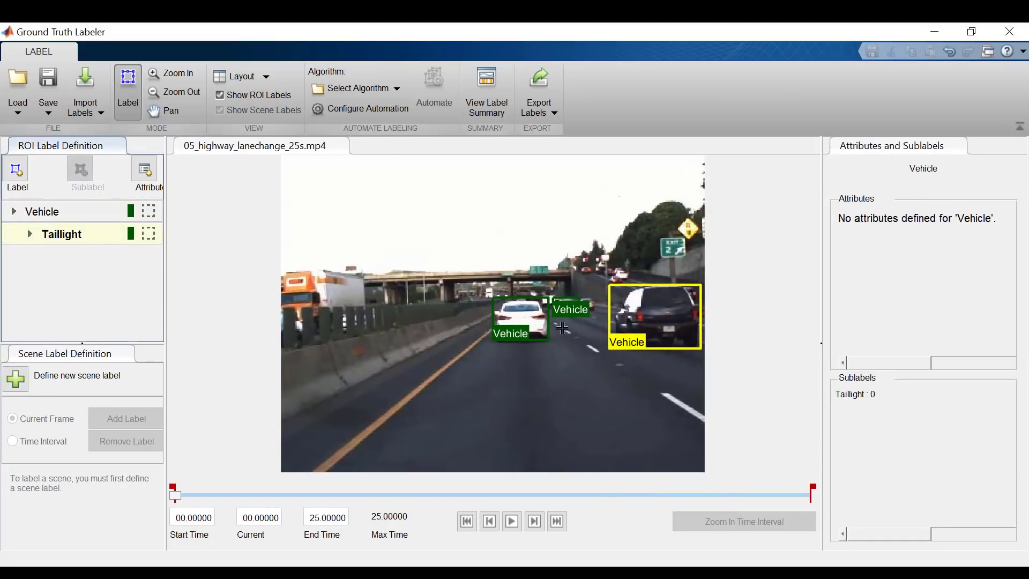
drag(639, 307, 703, 326)
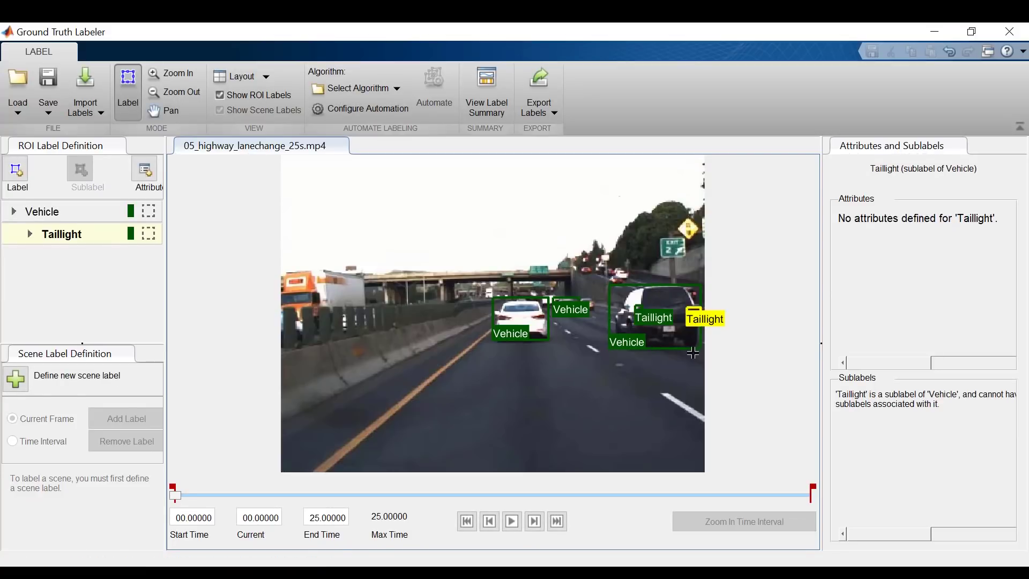
Give Vehicle a VehicleType list attribute with items Car, SUV and Truck.
click(94, 211)
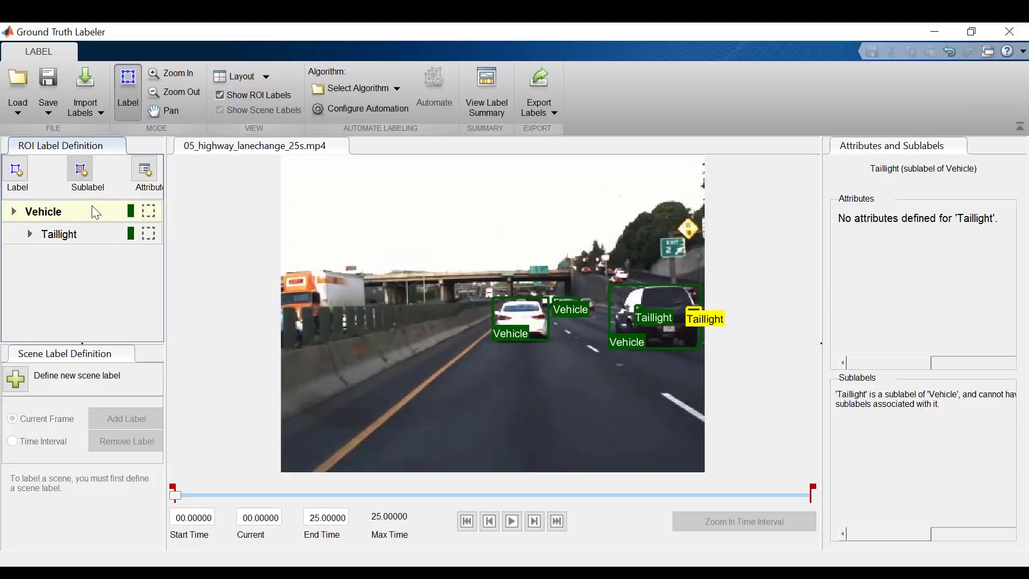
click(151, 179)
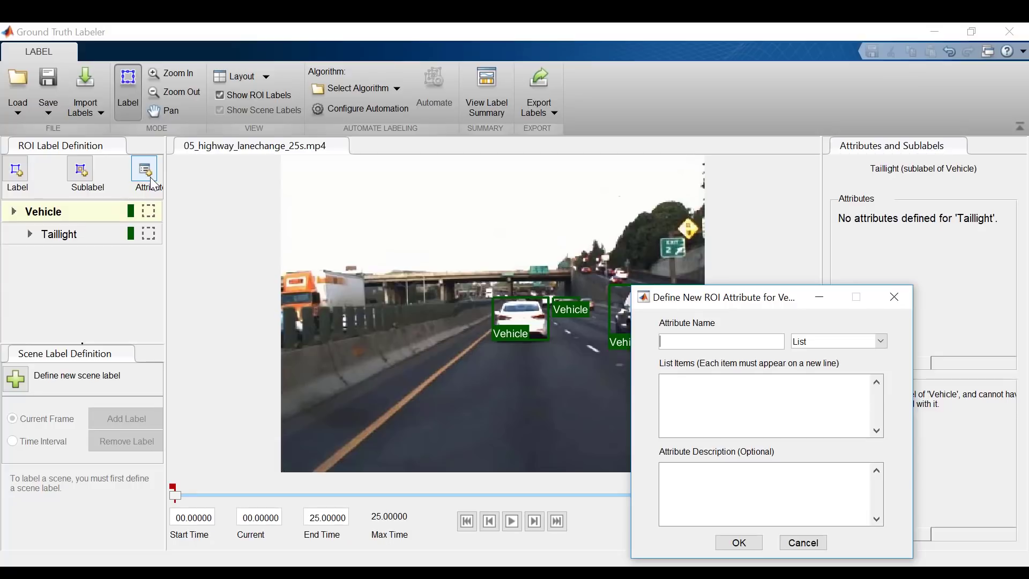
text(VehicleType)
click(681, 386)
text(Car )
text(SUV )
text(Truck)
click(734, 546)
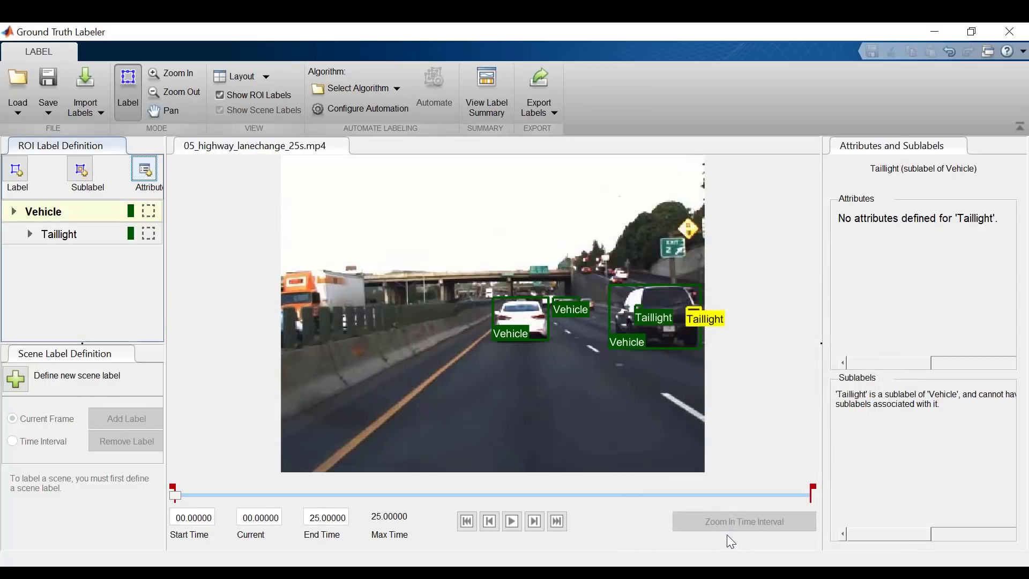
Set the dark SUV's VehicleType to SUV, checking the other Vehicle boxes.
click(533, 297)
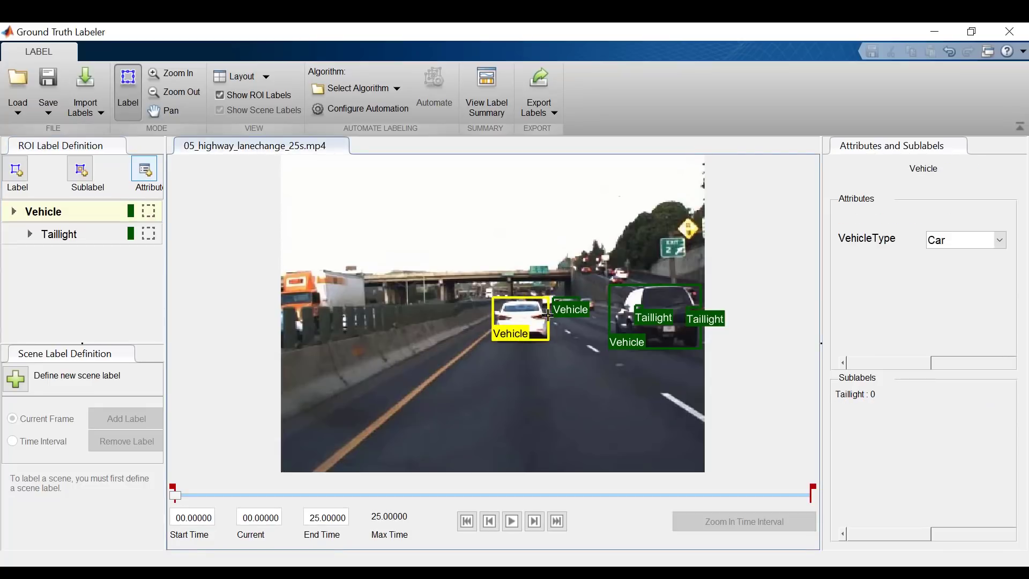
click(612, 317)
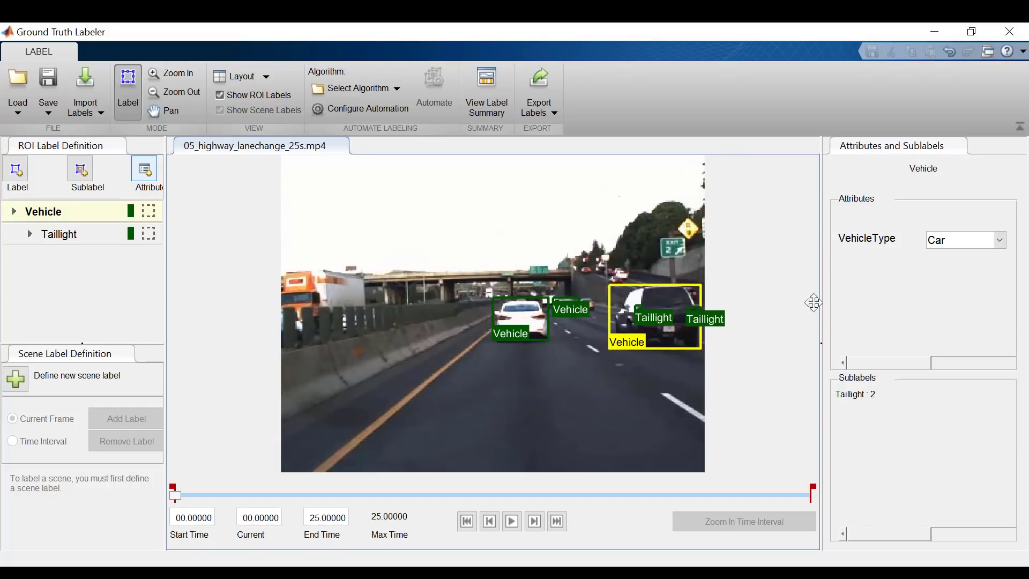
click(952, 242)
click(952, 274)
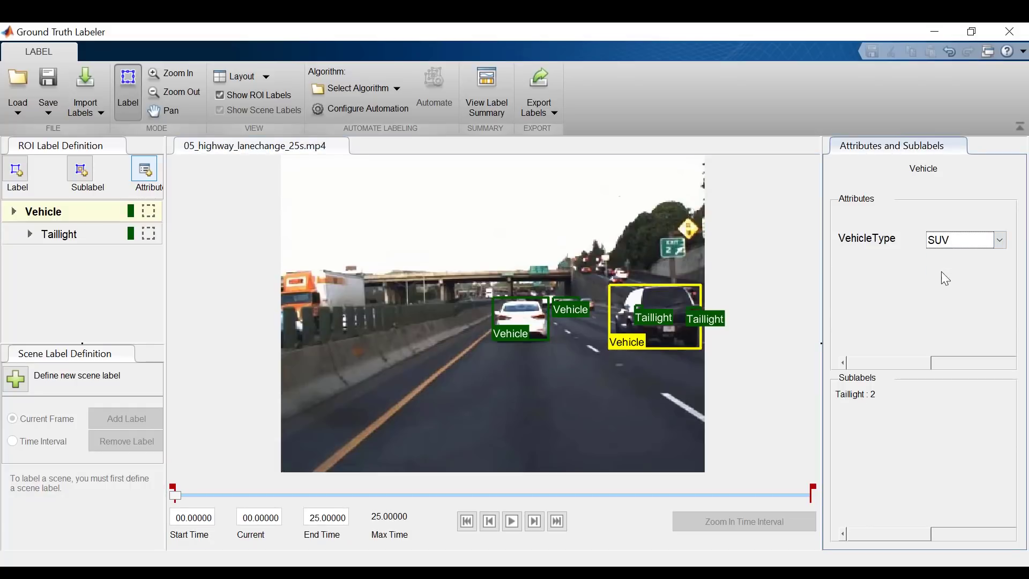
click(567, 299)
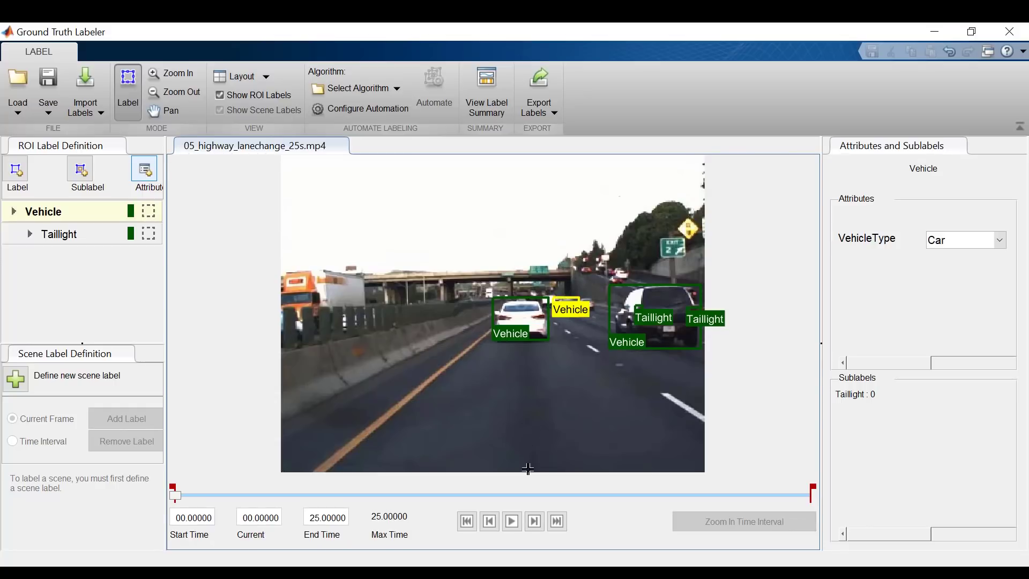
Step one frame forward and back, then show Select Algorithm's Add Algorithm options.
click(531, 525)
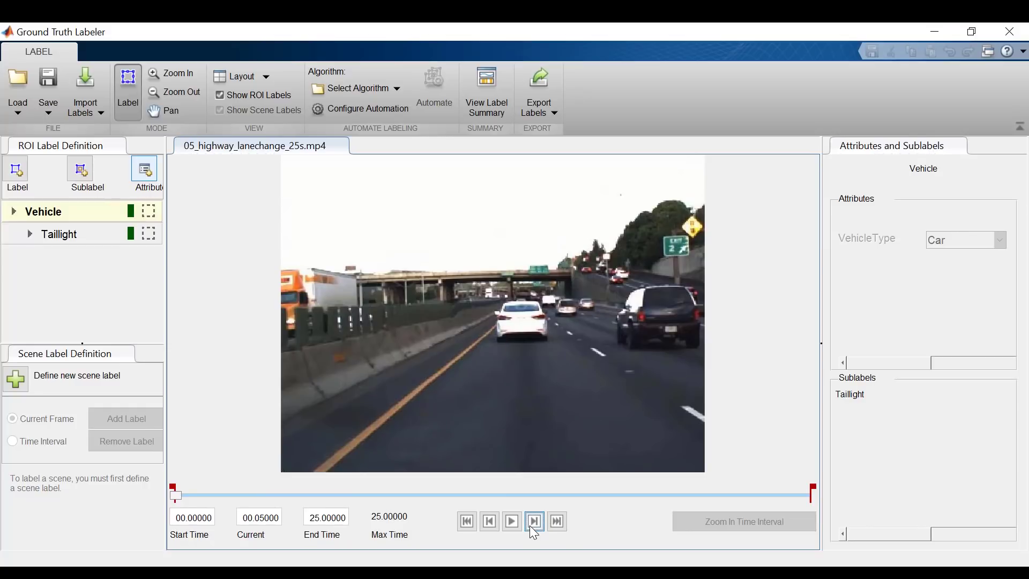
click(489, 523)
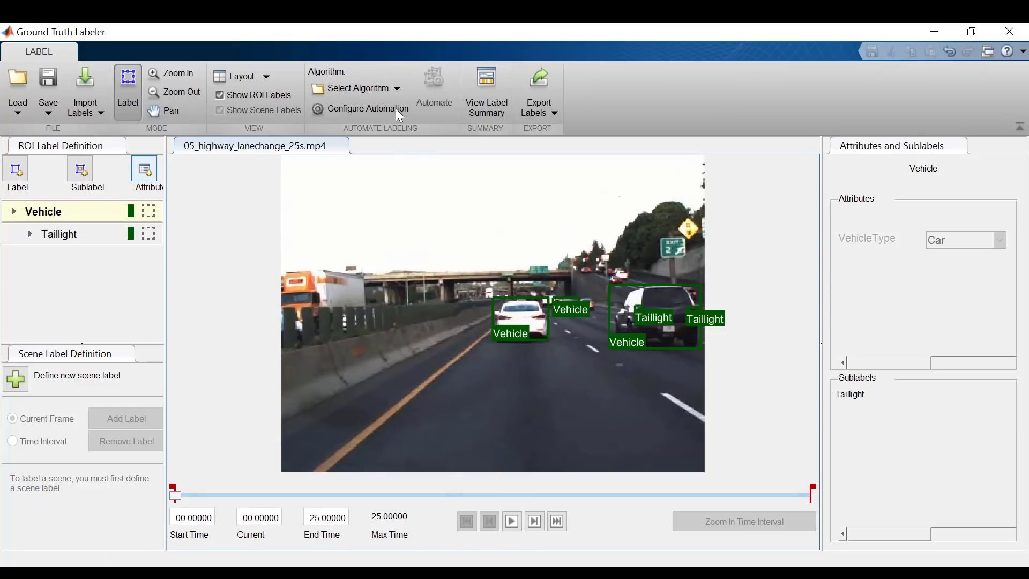
click(392, 89)
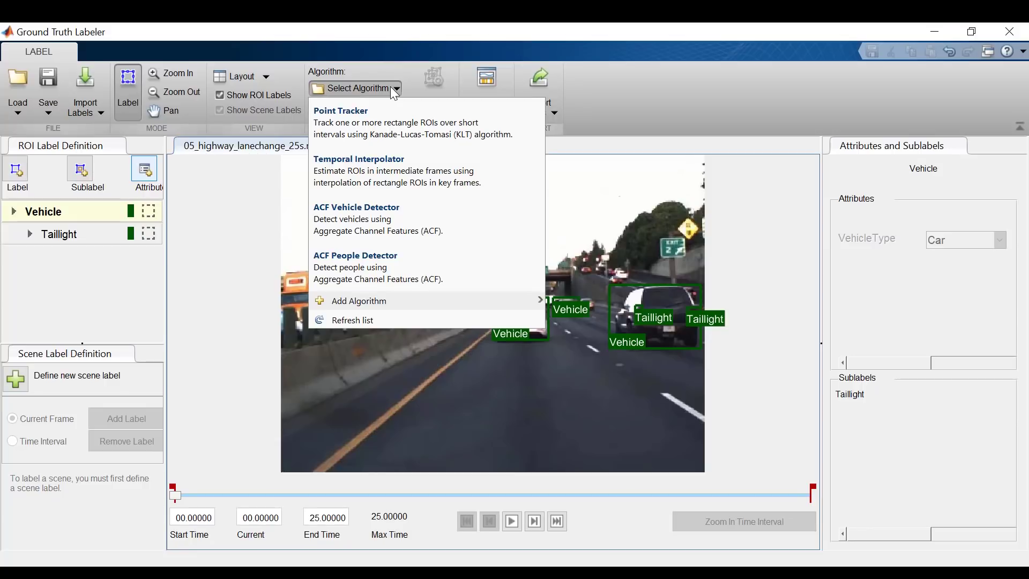
mouse_move(399, 301)
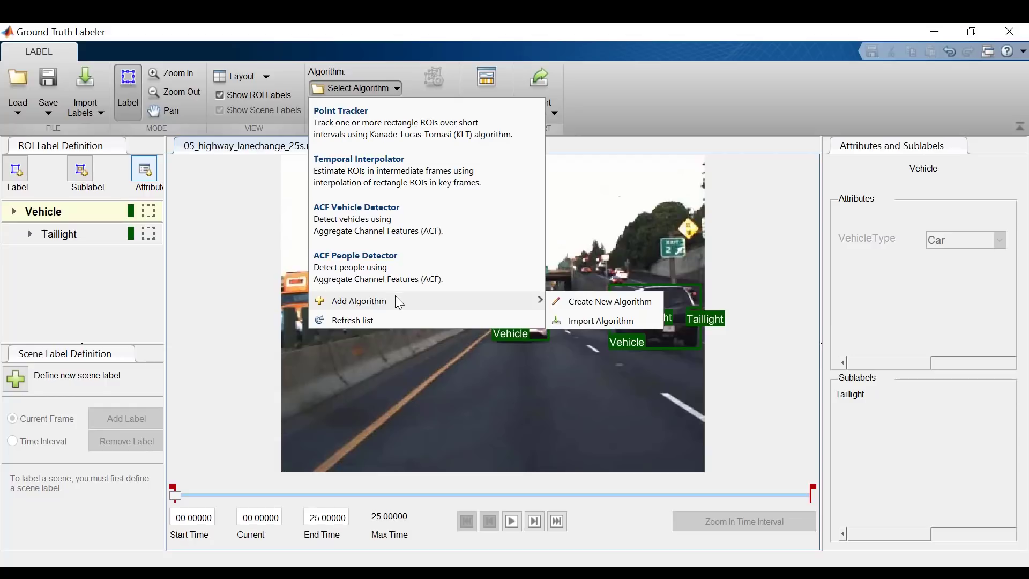
Create a new custom algorithm template, review its code maximized, then restore the docked Editor.
click(579, 310)
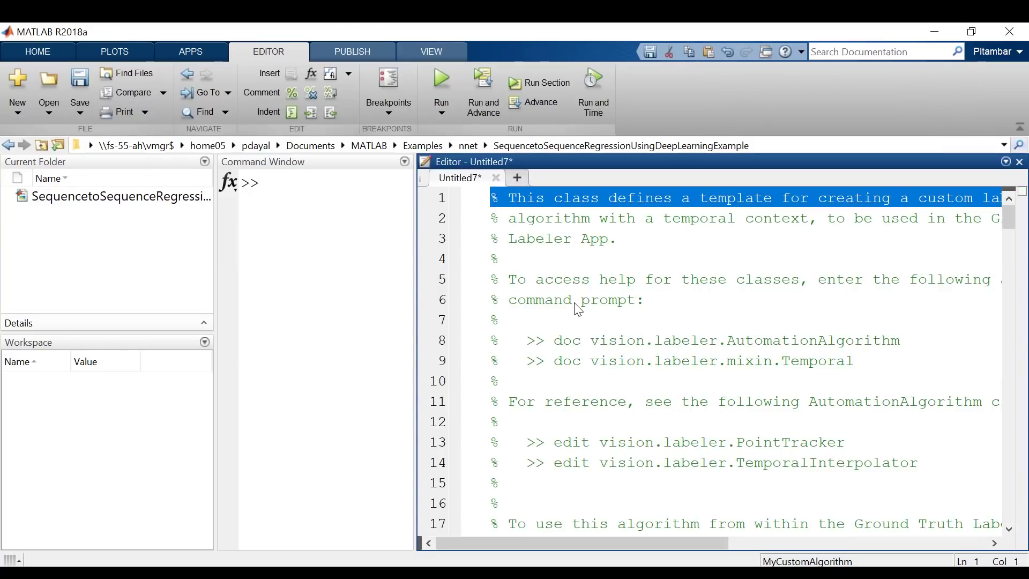
double_click(488, 161)
scroll(466, 333, down, 6)
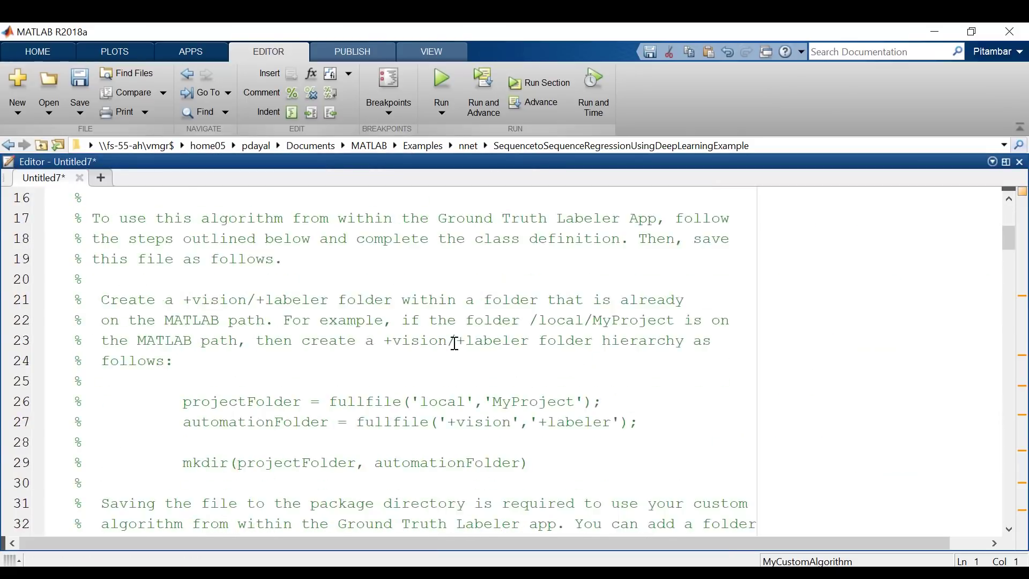
scroll(453, 344, down, 5)
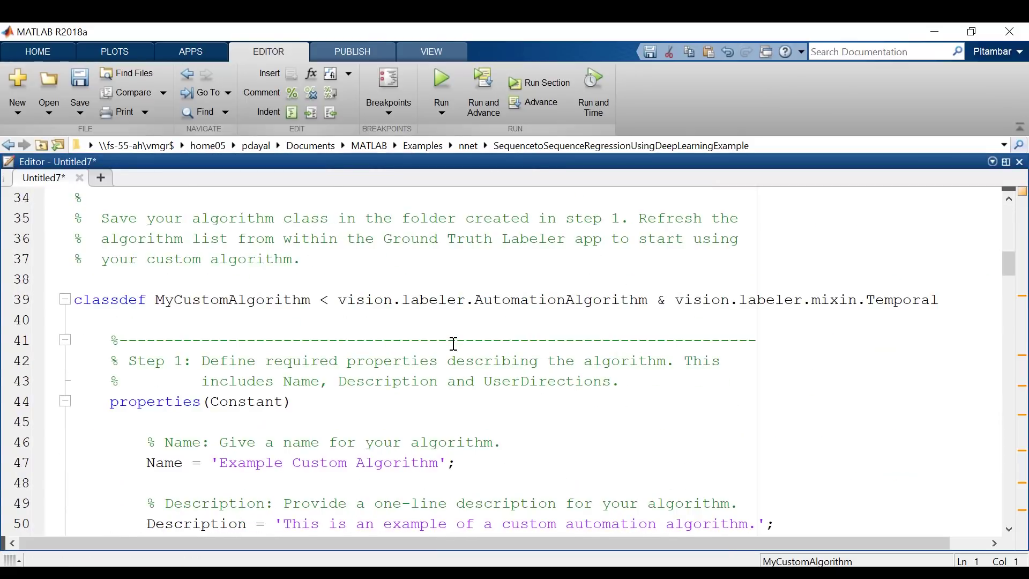
scroll(454, 343, down, 16)
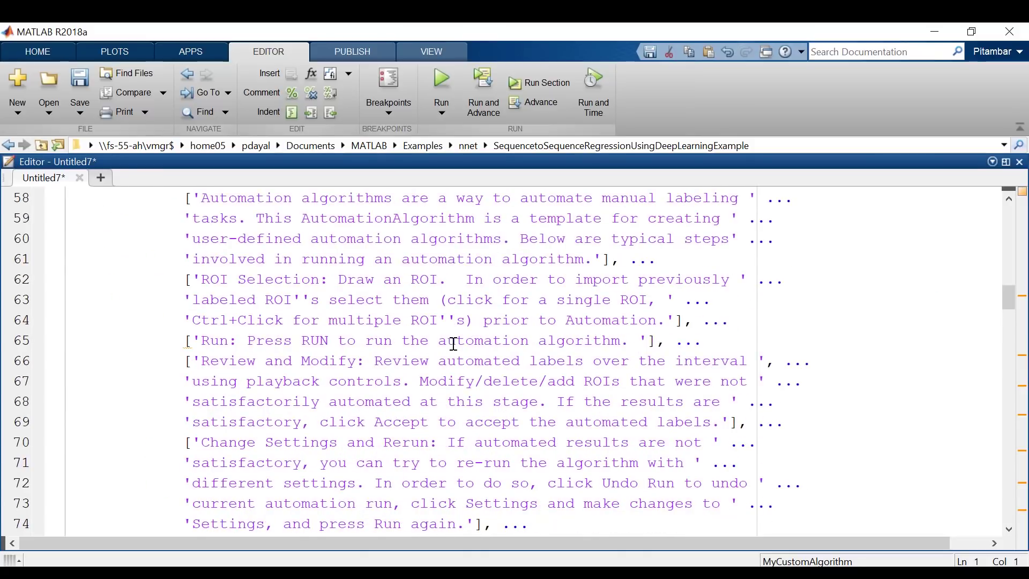
scroll(454, 344, up, 15)
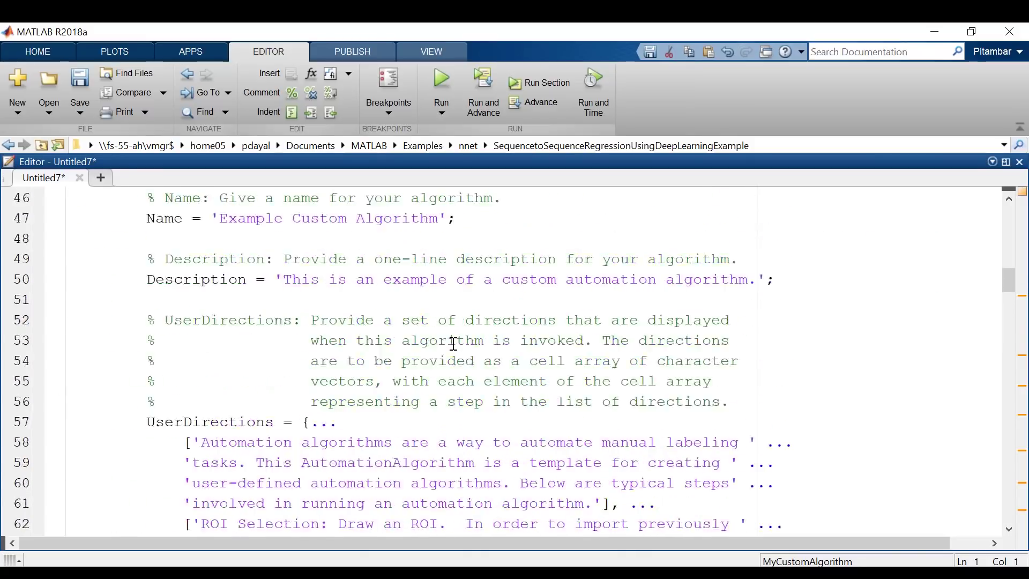
double_click(449, 159)
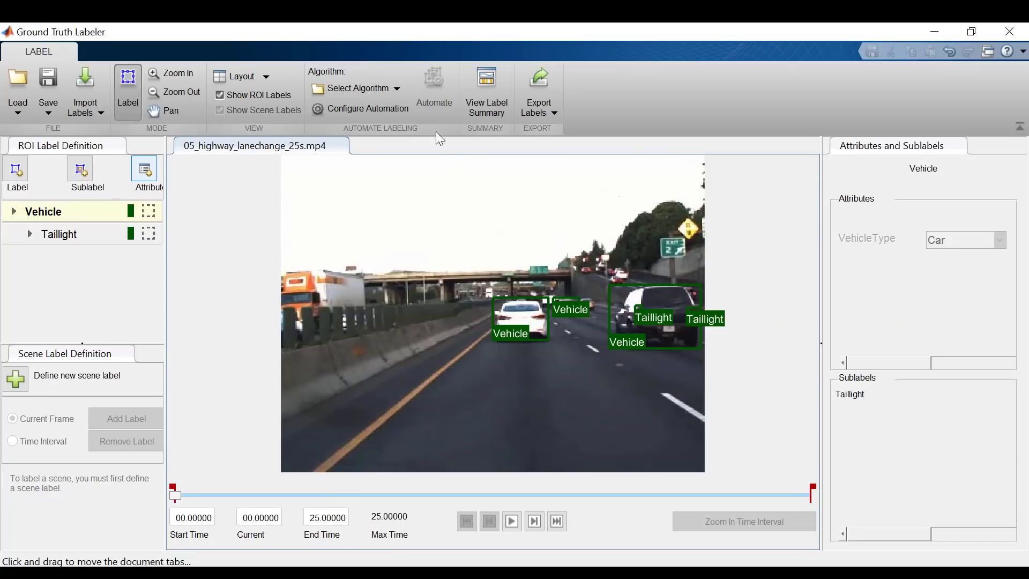
Choose Point Tracker as the automation algorithm with an end time of 7 seconds.
click(395, 85)
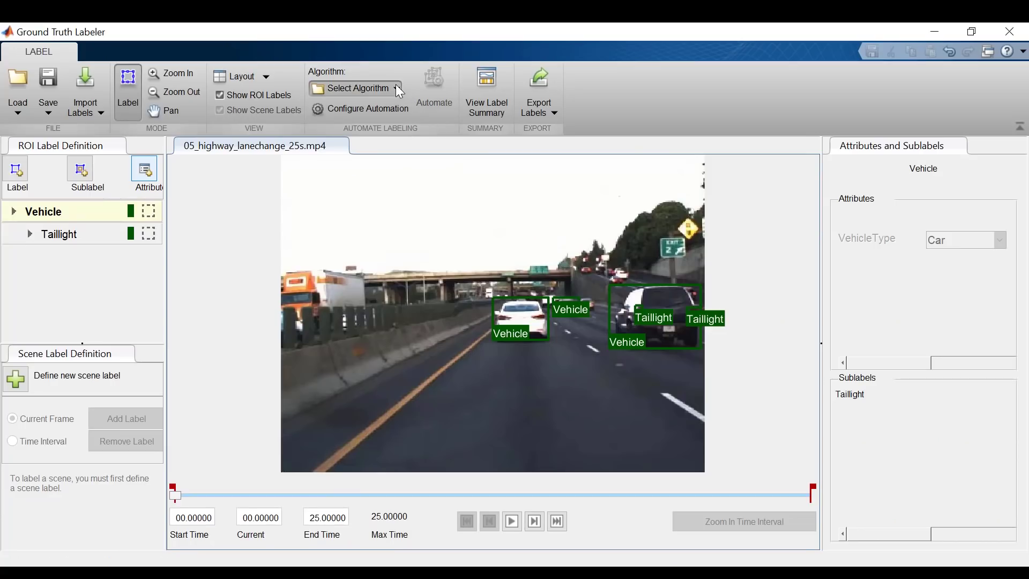
click(394, 122)
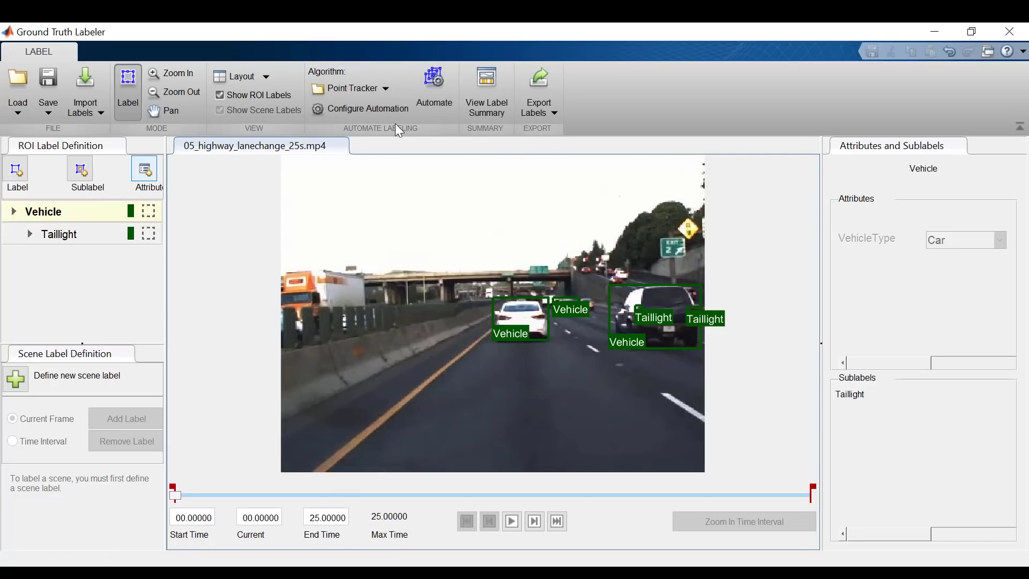
drag(309, 518, 367, 531)
text(7)
key(Return)
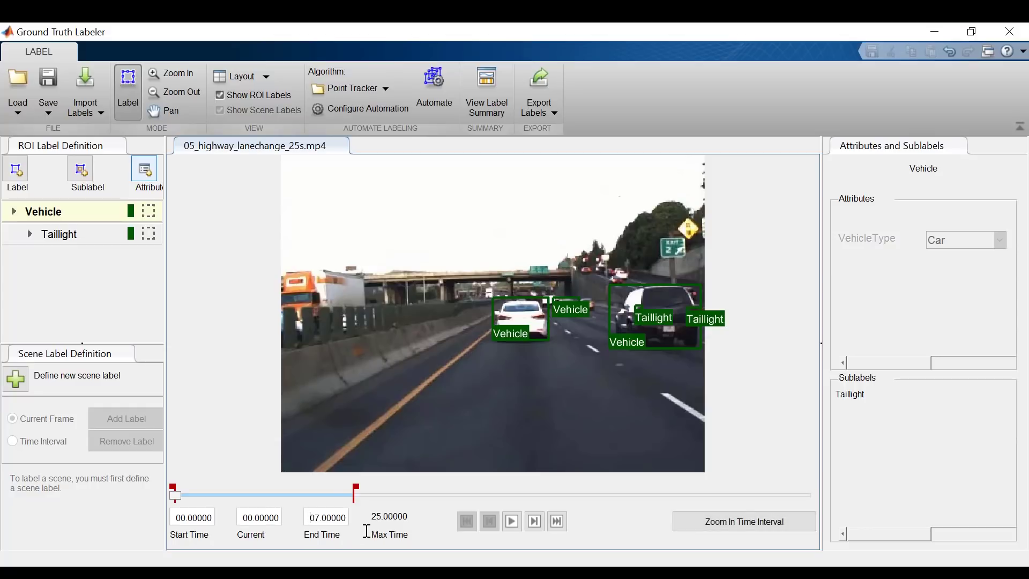
Select the white car, small car and big car Vehicle boxes for tracking.
click(496, 321)
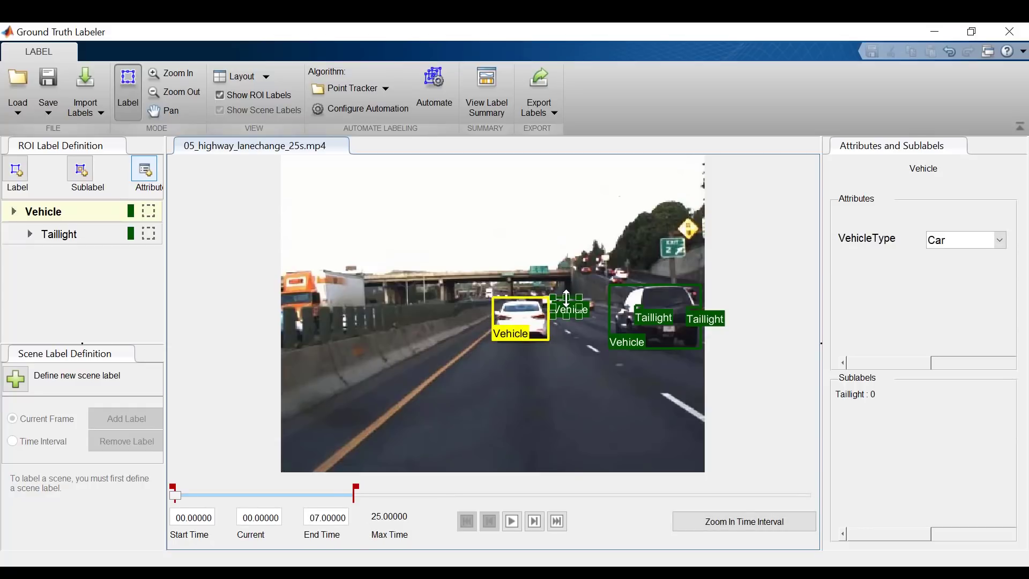
ctrl+click(567, 300)
ctrl+click(611, 313)
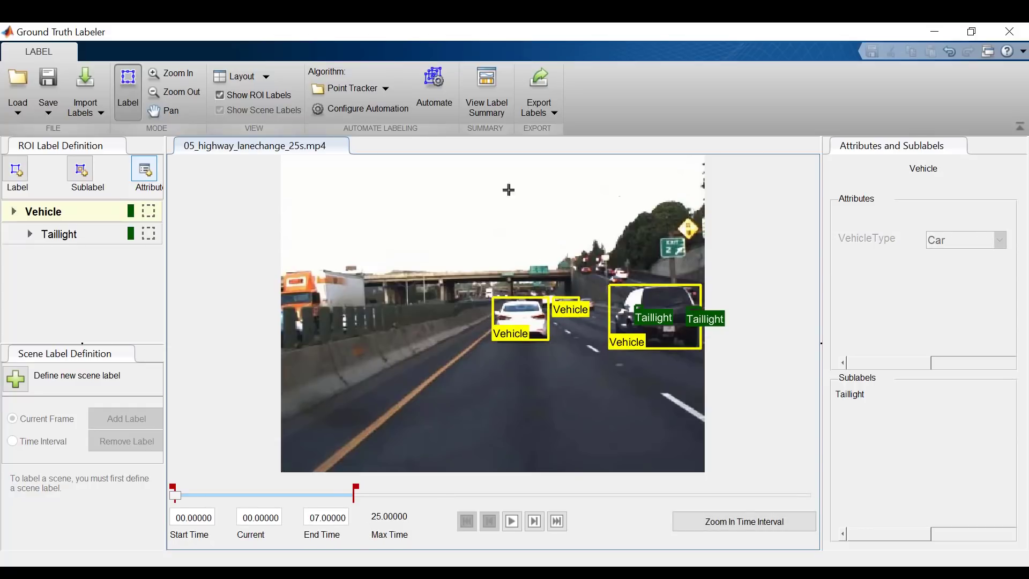
Run Point Tracker over 0–7 s, check the white car's tracked box, and accept.
click(435, 92)
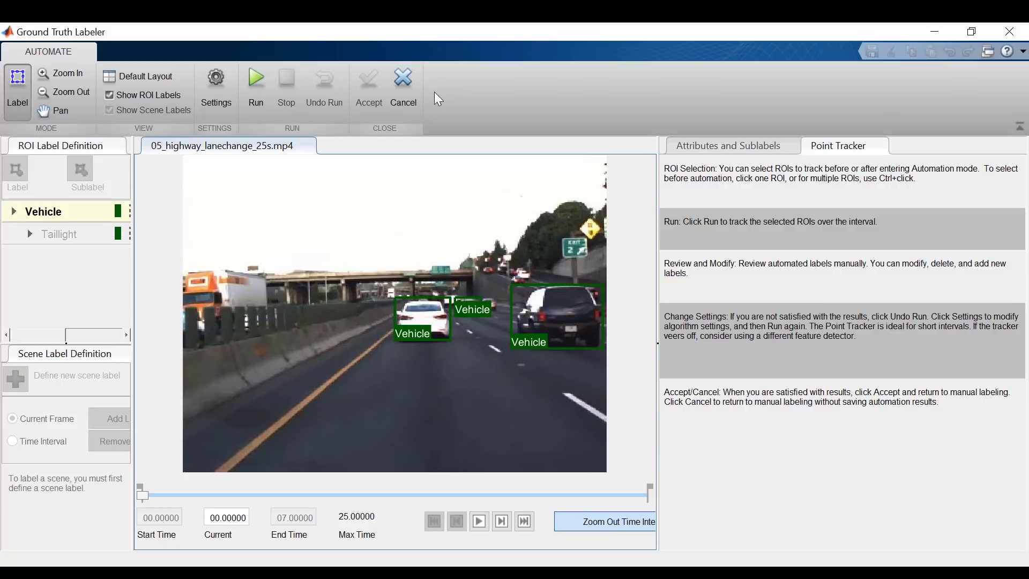
click(255, 91)
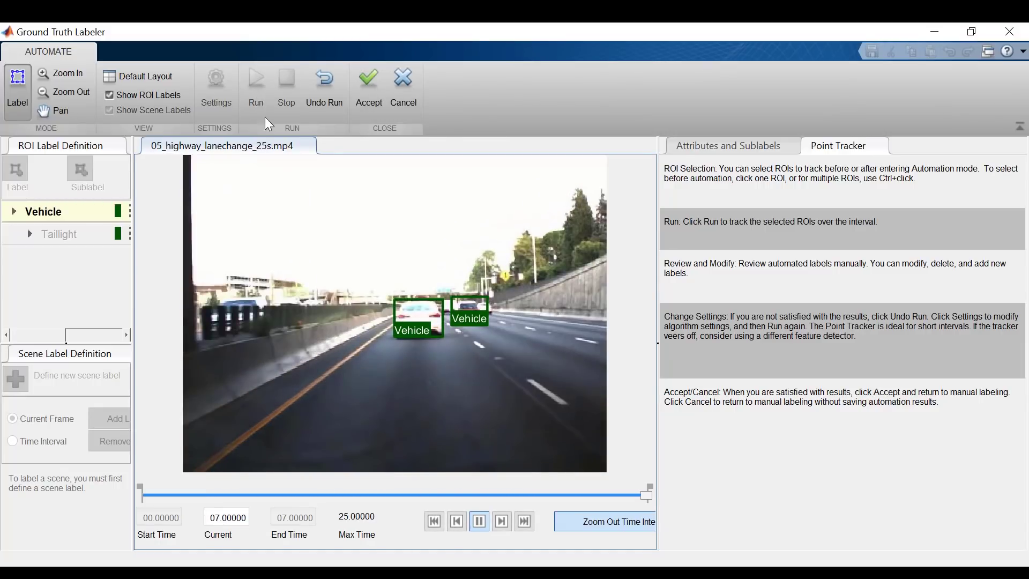
click(457, 523)
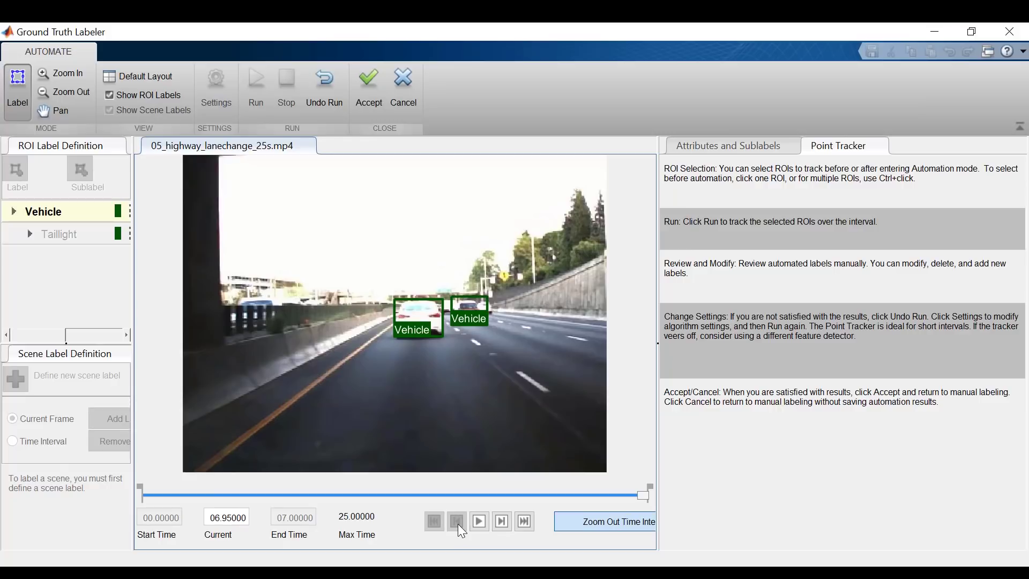
click(418, 316)
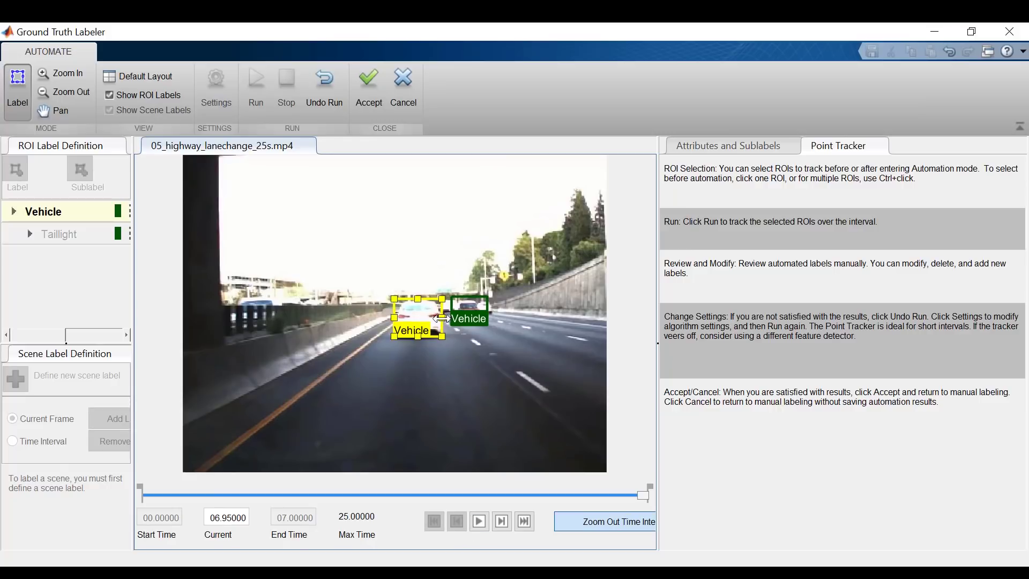
click(363, 108)
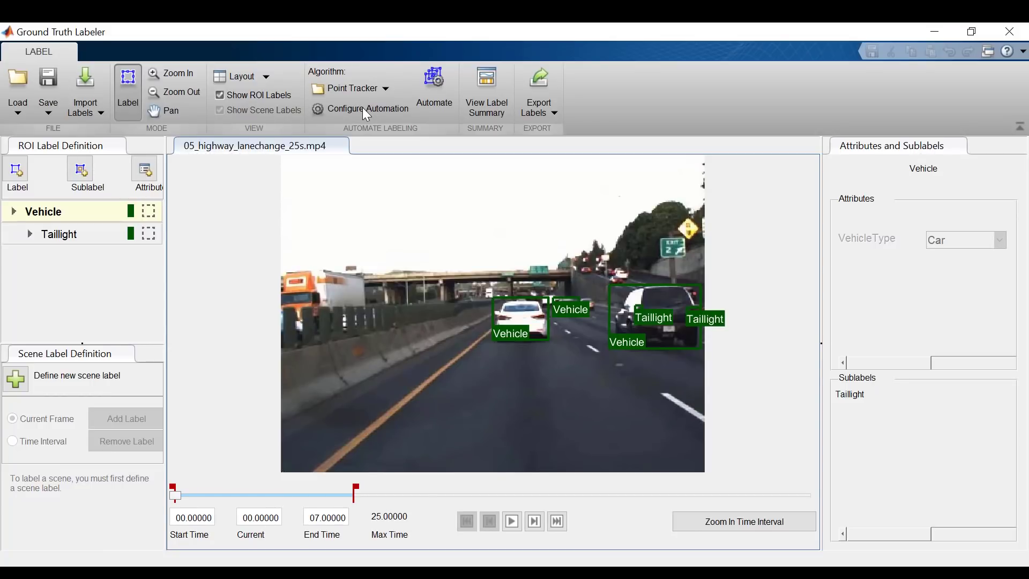
Check where the Vehicle count drops in the maximized Label Summary, then advance the video two frames.
click(502, 103)
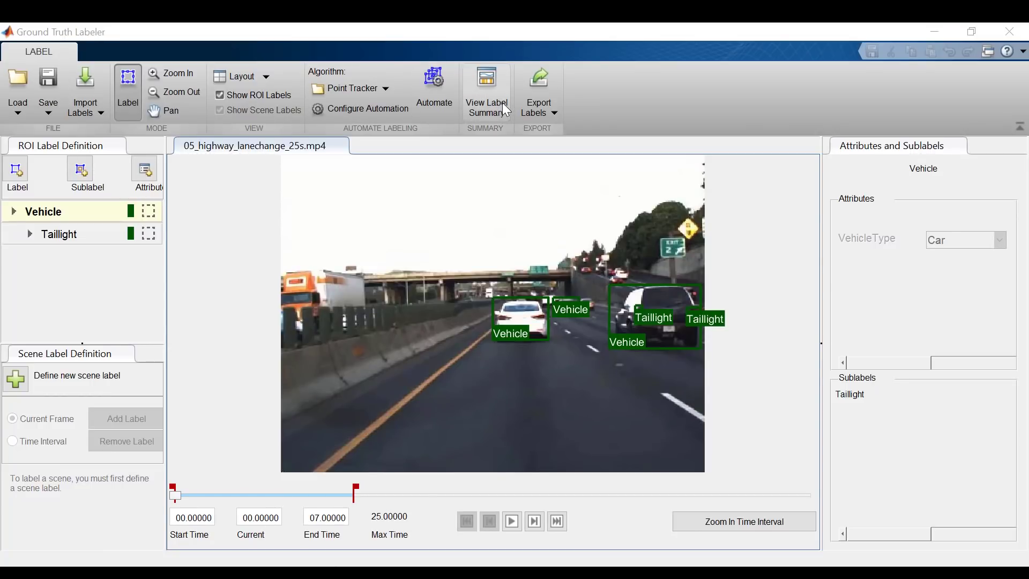
drag(576, 227, 359, 152)
double_click(360, 153)
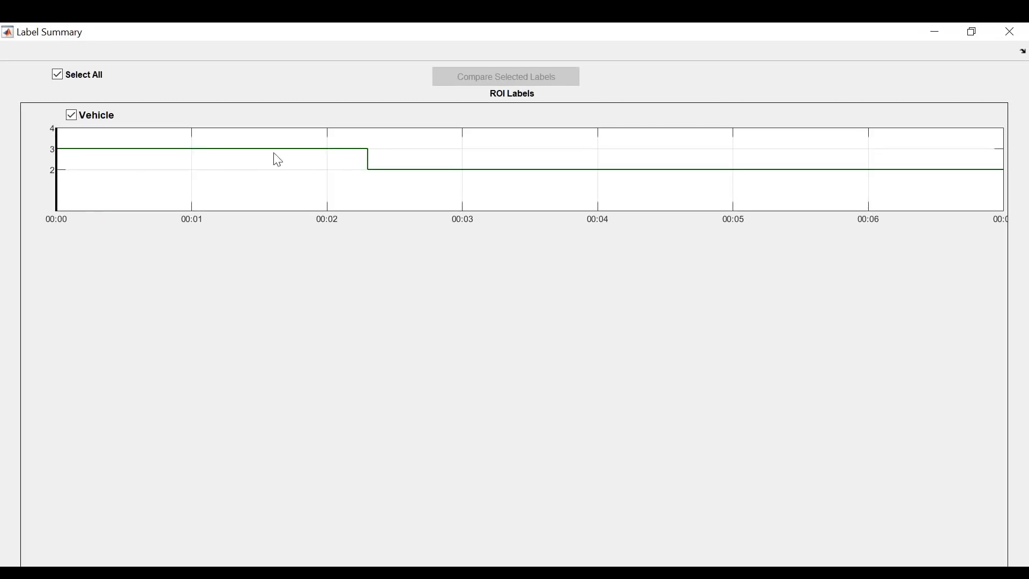
drag(57, 168, 341, 187)
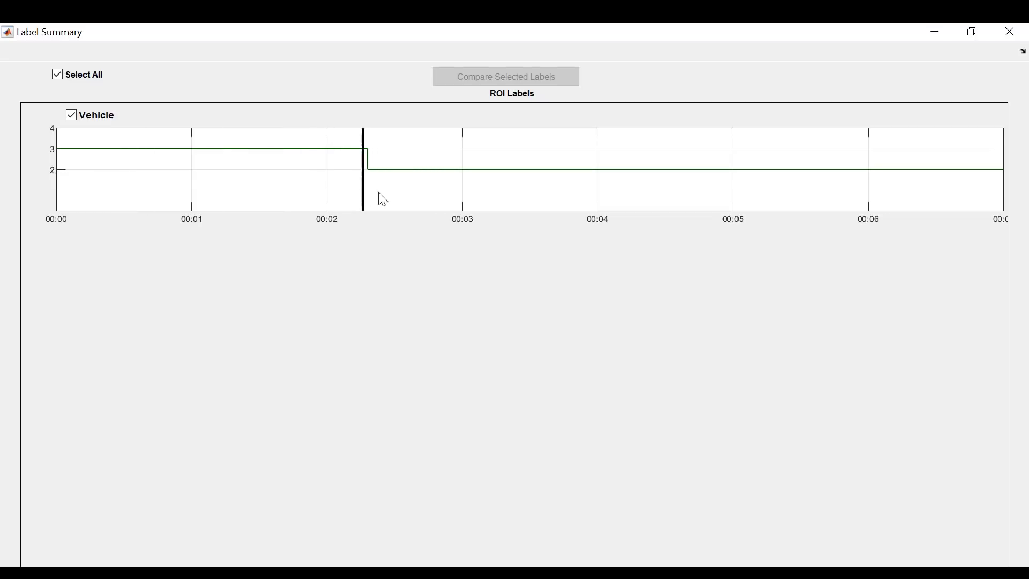
click(992, 31)
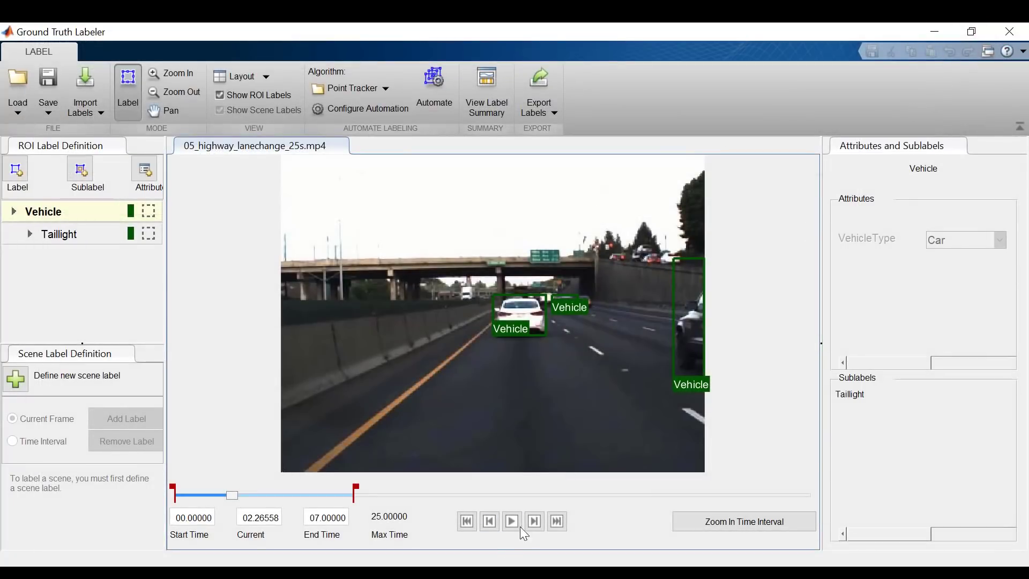
click(535, 522)
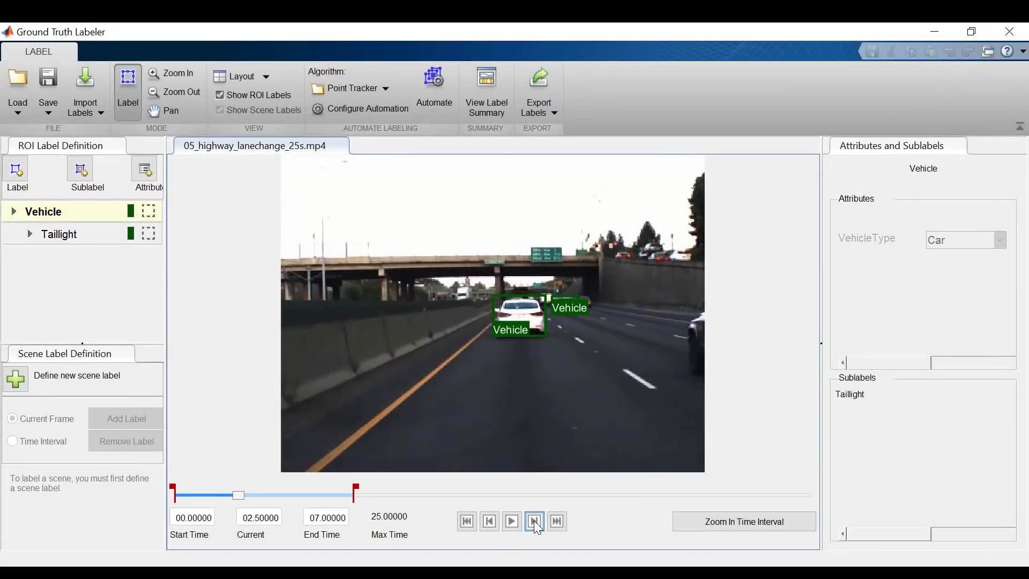
click(535, 521)
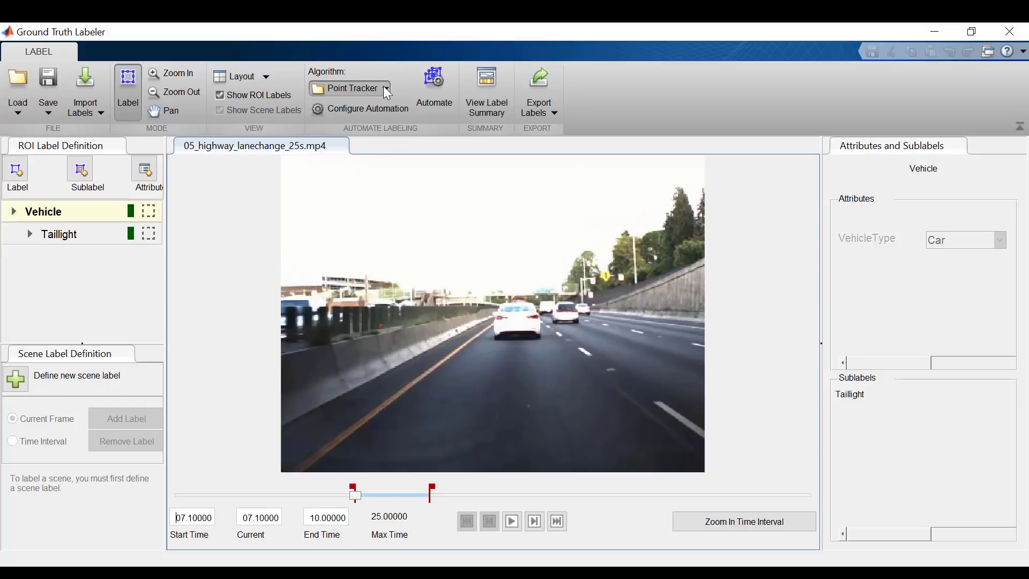
Run the ACF Vehicle Detector automation over the selected interval.
click(387, 91)
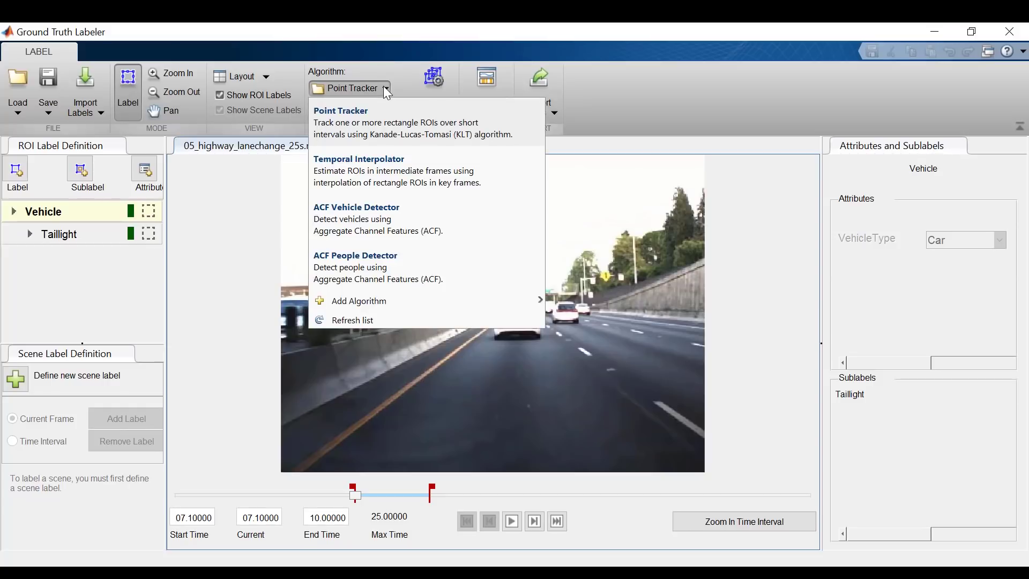
click(396, 219)
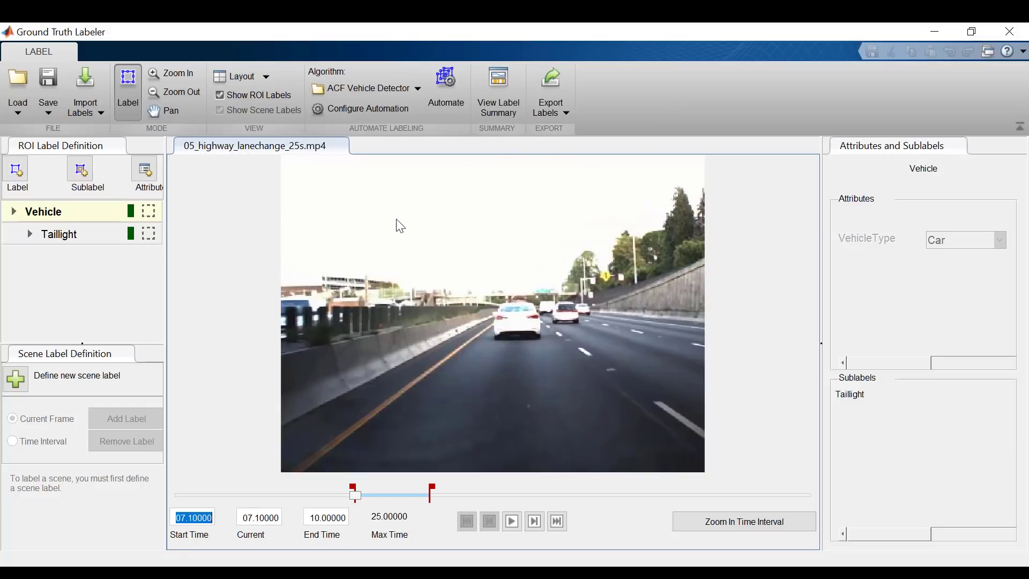
click(451, 85)
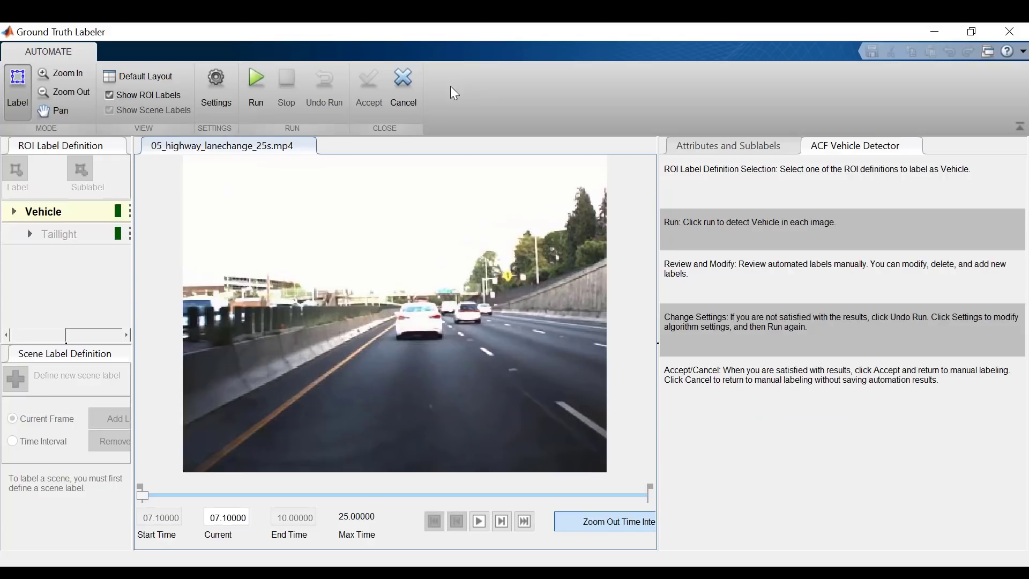
click(256, 86)
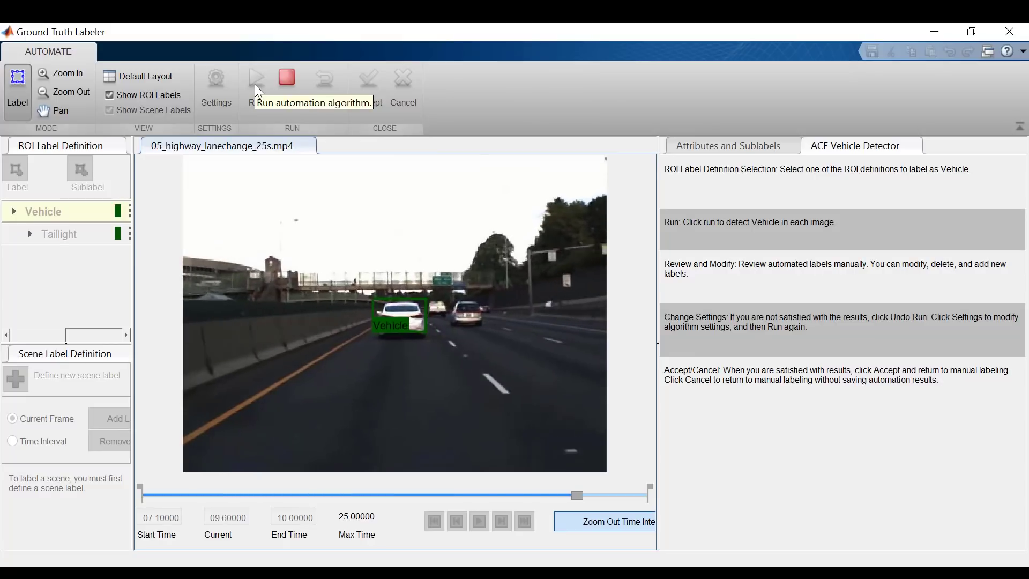
At about 8.6 s, draw a Vehicle box on the missed second car, then advance two frames.
drag(649, 496, 413, 477)
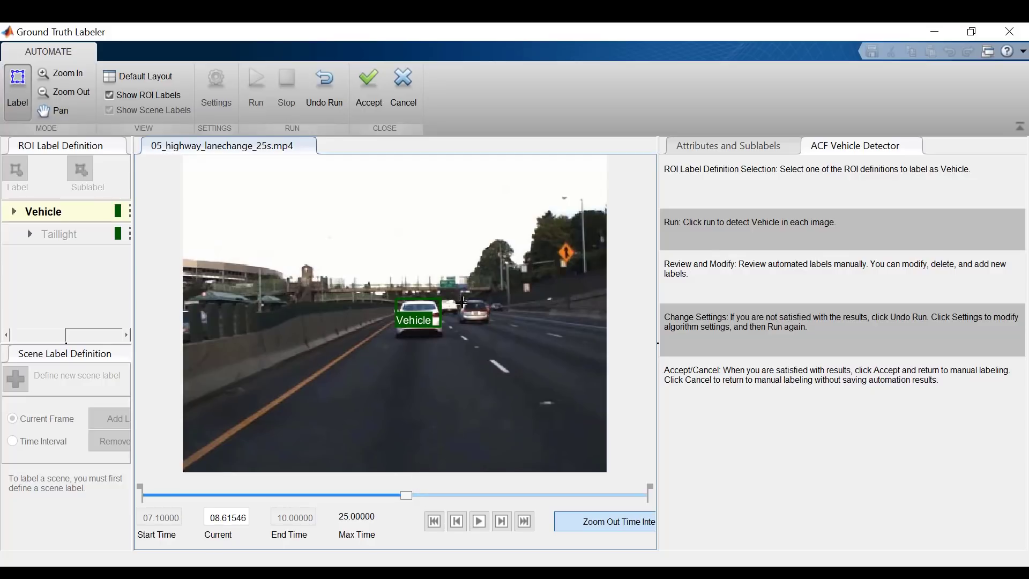
drag(457, 298, 492, 324)
click(501, 521)
click(502, 521)
Accept the detected Vehicle labels and create a line-shaped Lane label.
click(366, 97)
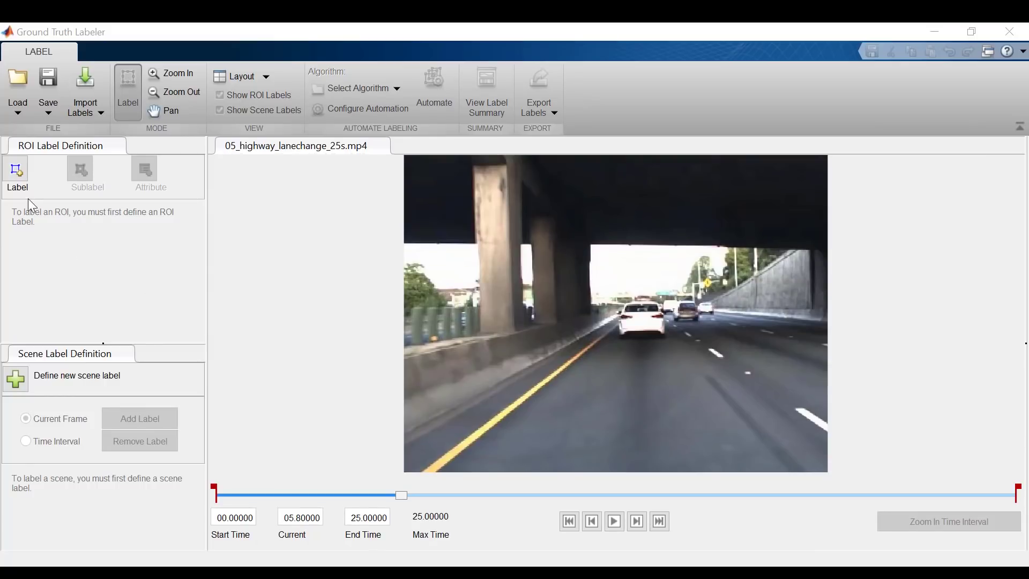
click(15, 181)
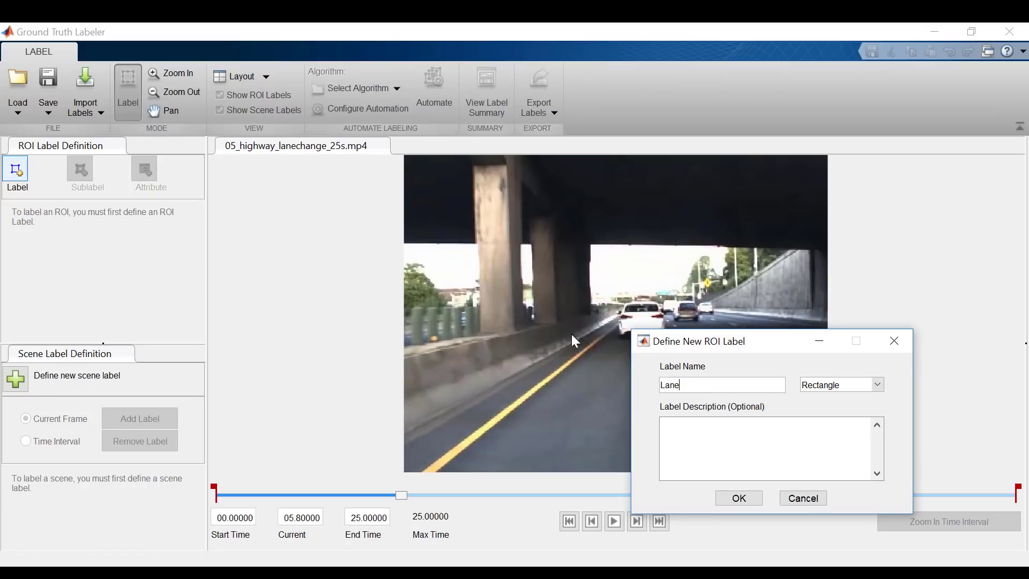
click(859, 382)
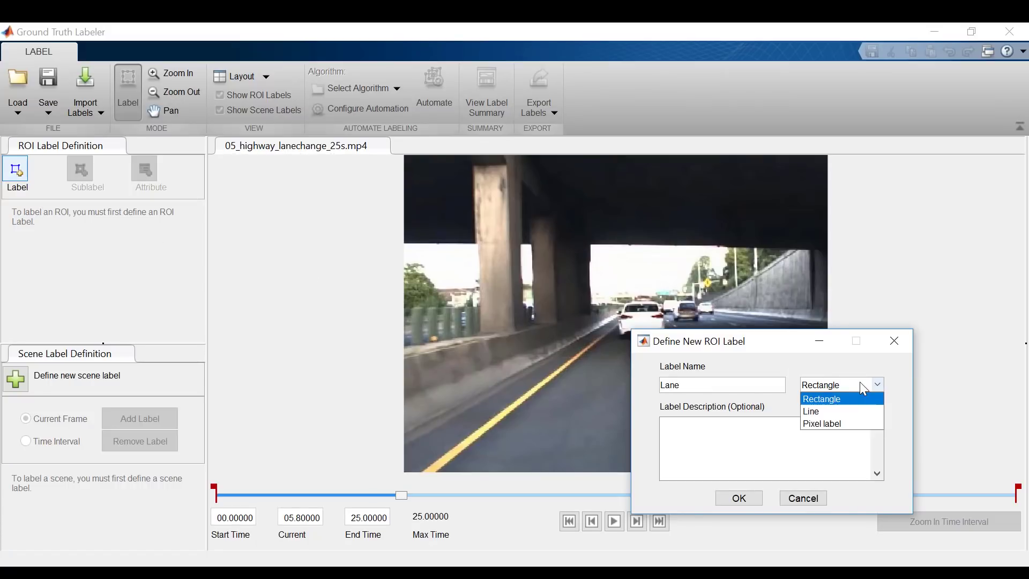
click(860, 411)
click(750, 498)
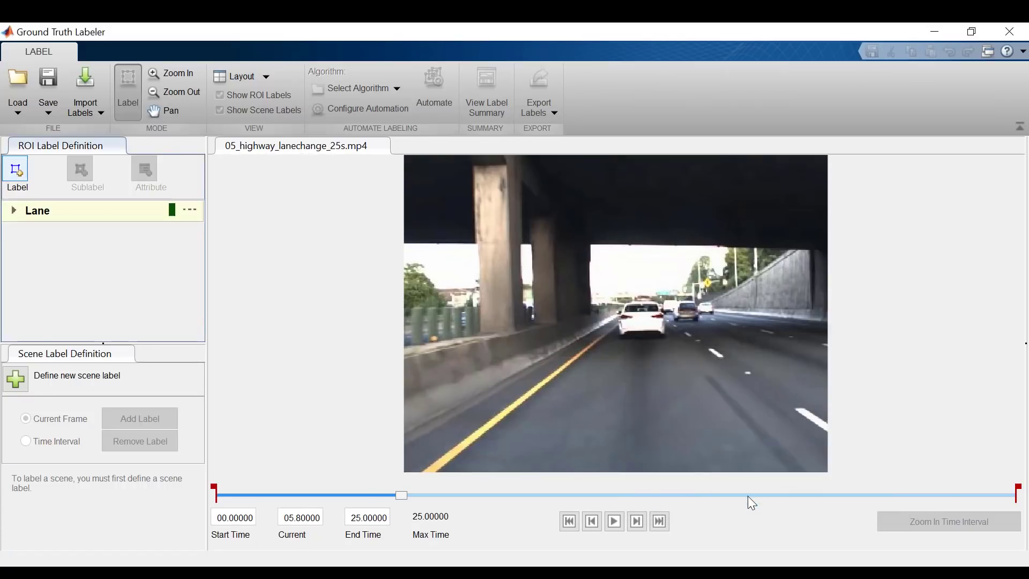
Draw three Lane polylines along the highway's lane markings.
click(429, 470)
click(594, 344)
double_click(616, 326)
click(825, 427)
double_click(668, 321)
click(825, 344)
double_click(701, 316)
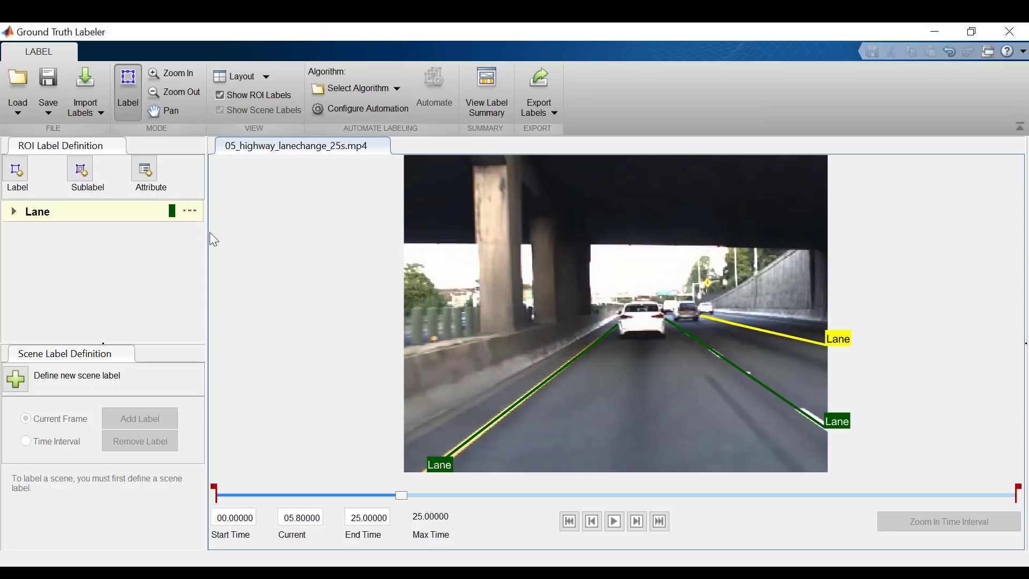
click(23, 178)
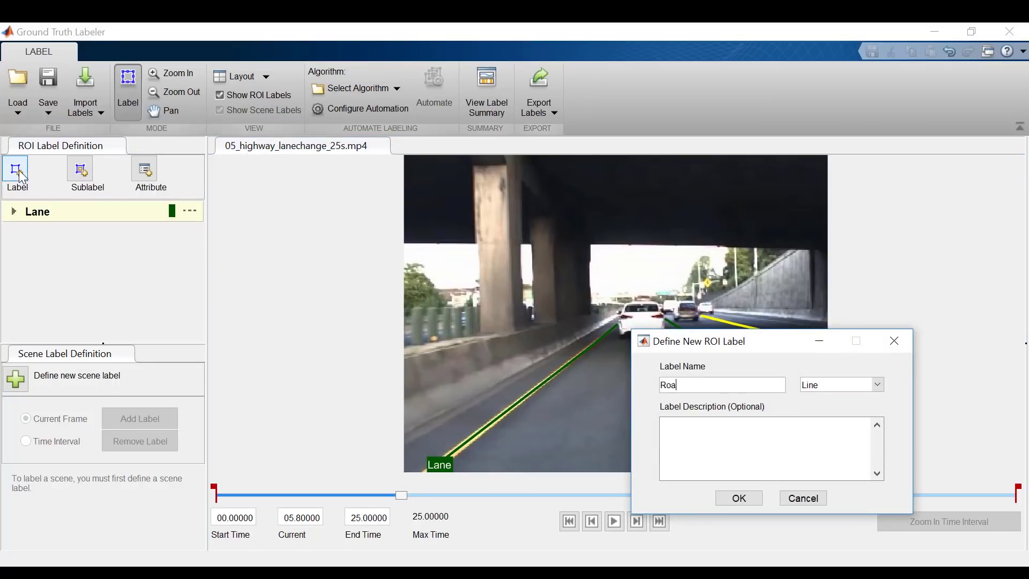
Create a Road pixel label, flood-fill the road surface and brush in a missed patch.
click(862, 389)
click(858, 425)
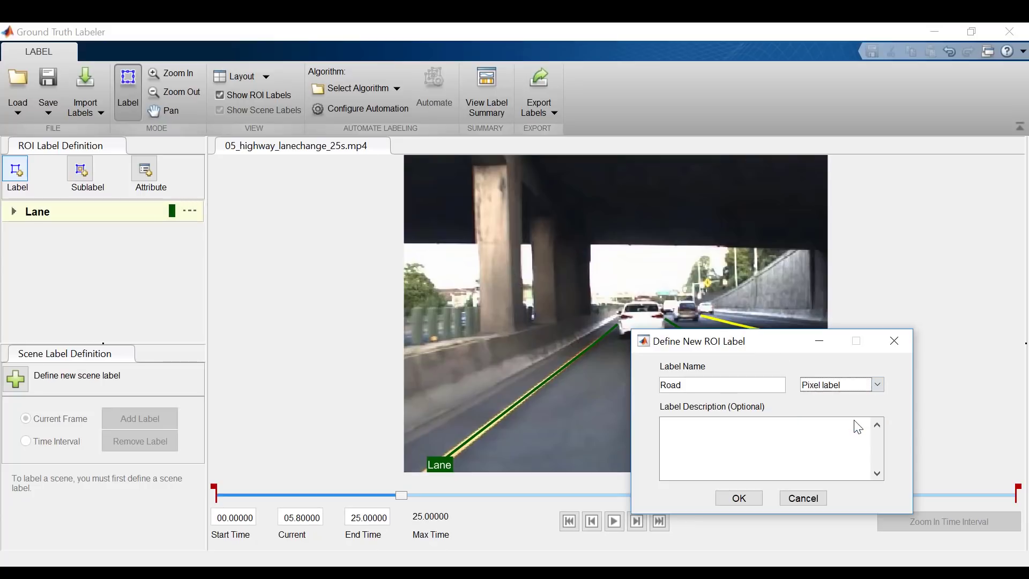
click(739, 498)
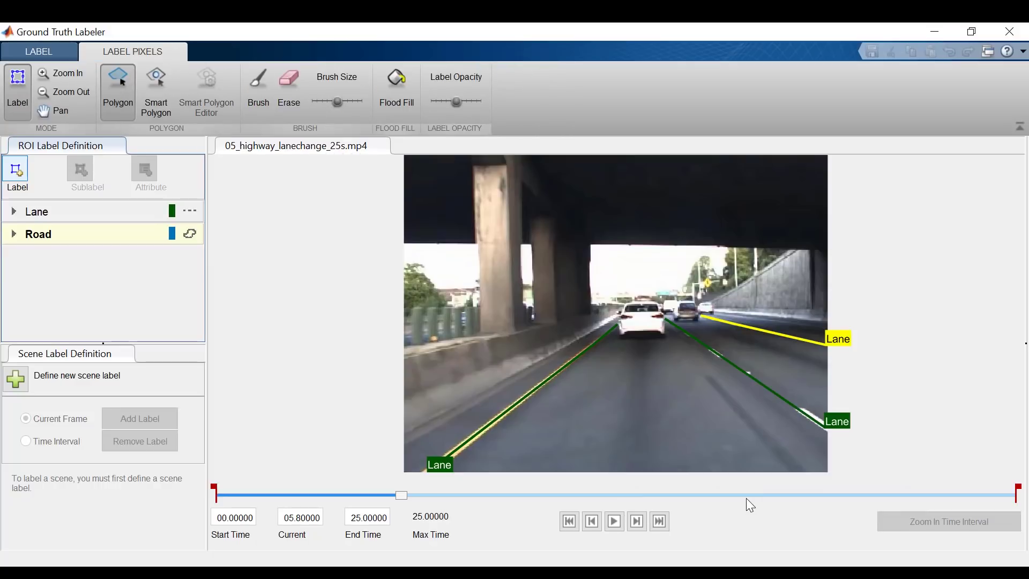
click(394, 95)
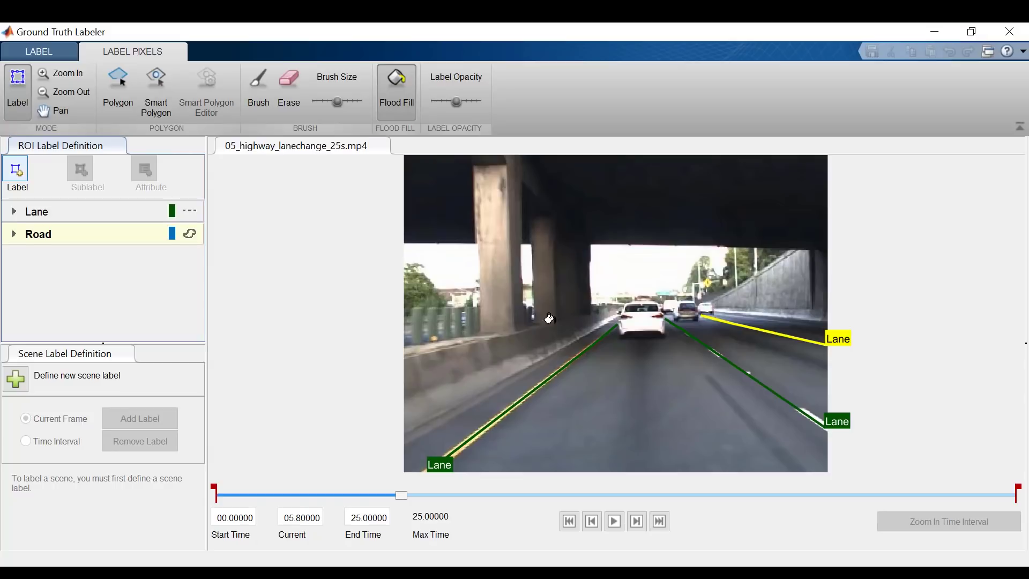
click(603, 416)
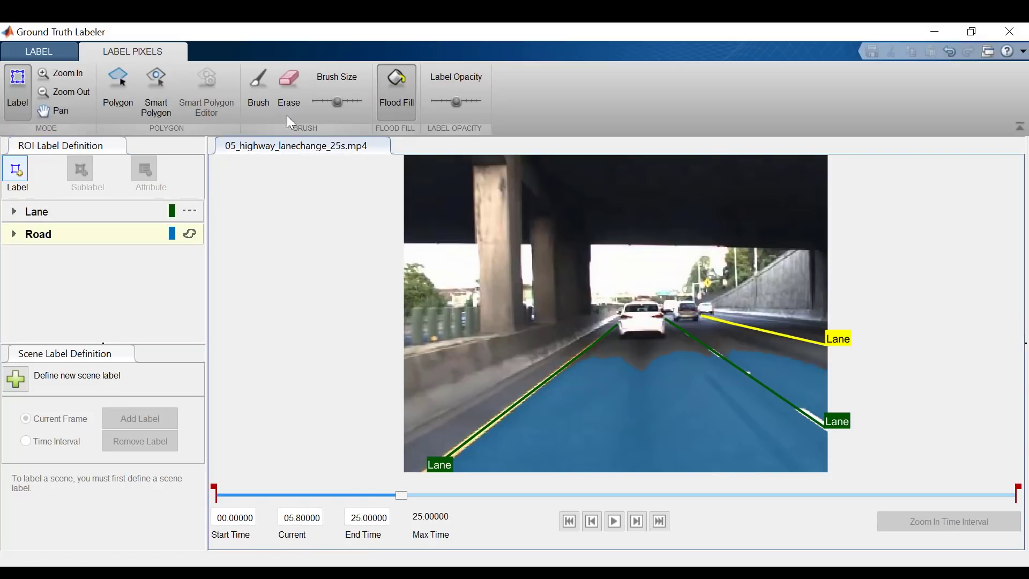
click(263, 90)
mouse_move(592, 366)
mouse_down()
mouse_move(611, 343)
mouse_move(647, 358)
mouse_move(707, 353)
mouse_up()
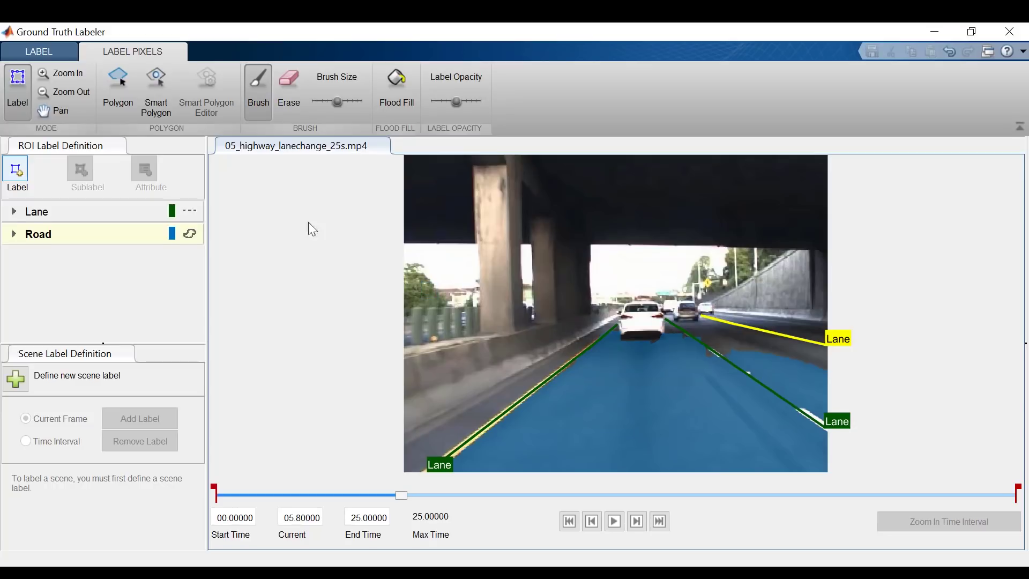
Extend the Road area with a polygon along the right road edge, then return to 0 s.
click(118, 91)
click(730, 356)
click(681, 325)
click(708, 319)
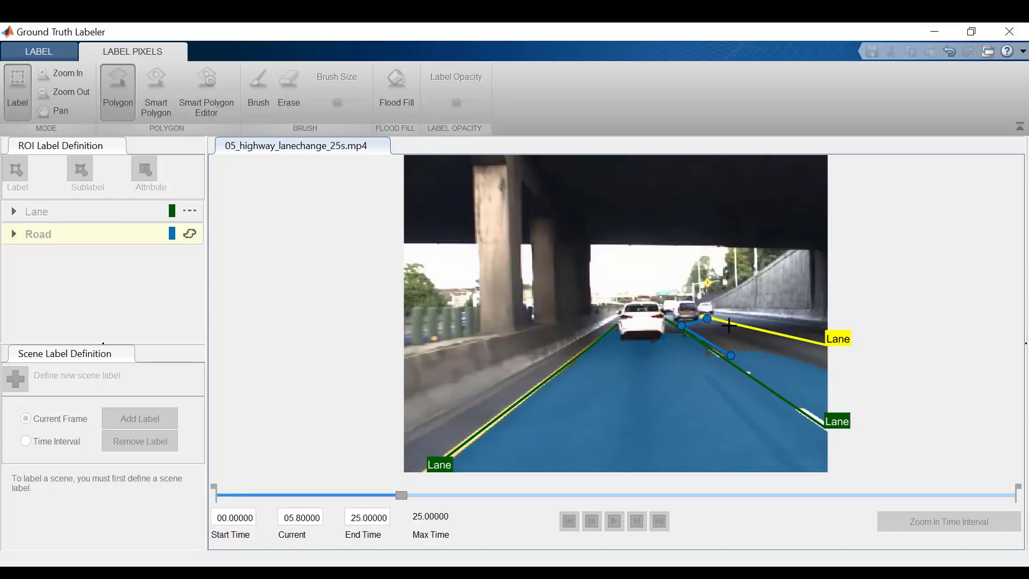
click(827, 349)
click(823, 371)
click(730, 355)
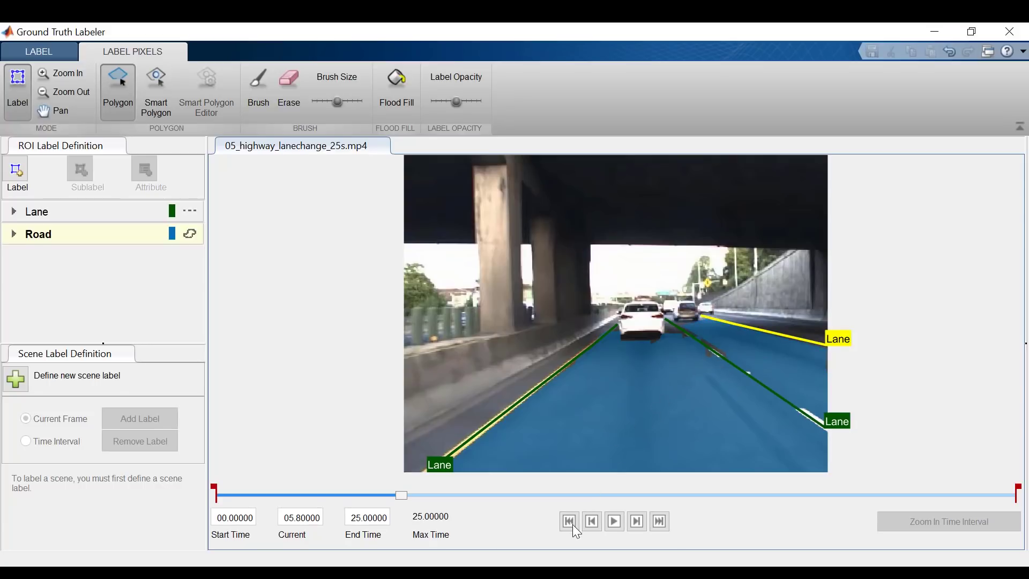
click(570, 522)
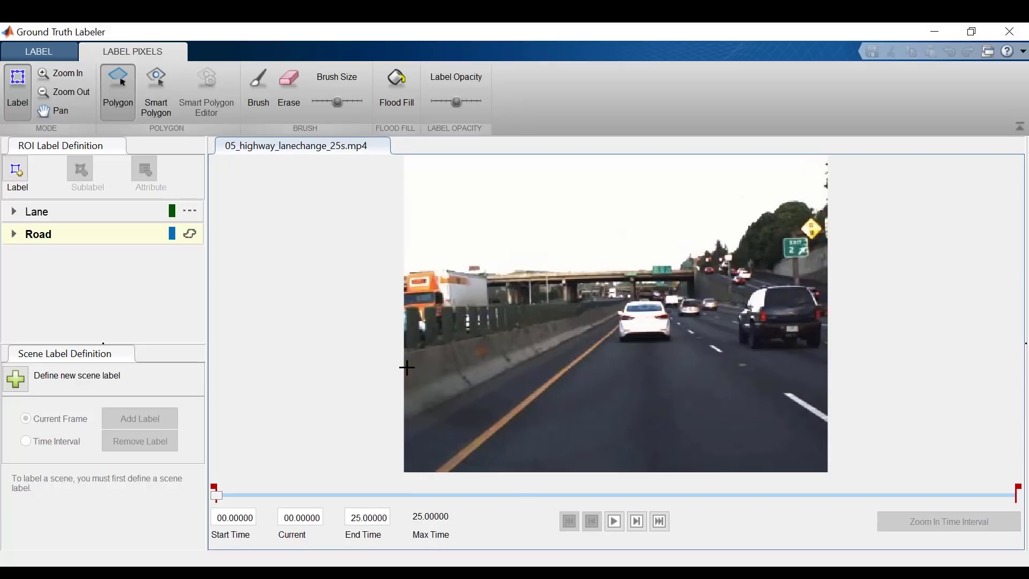
Create a Car pixel label and outline the white car ahead with a Smart Polygon.
click(16, 172)
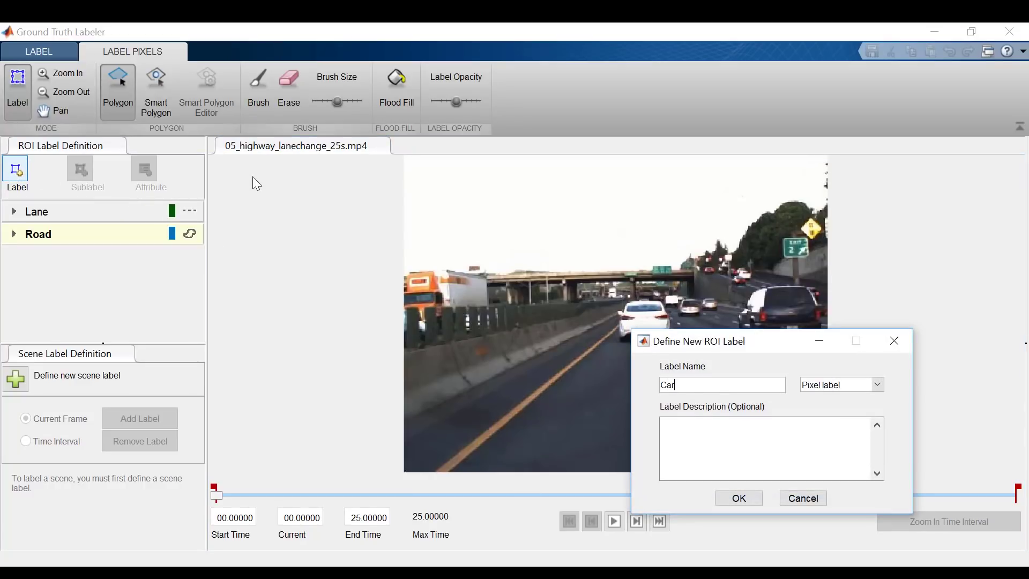
click(732, 497)
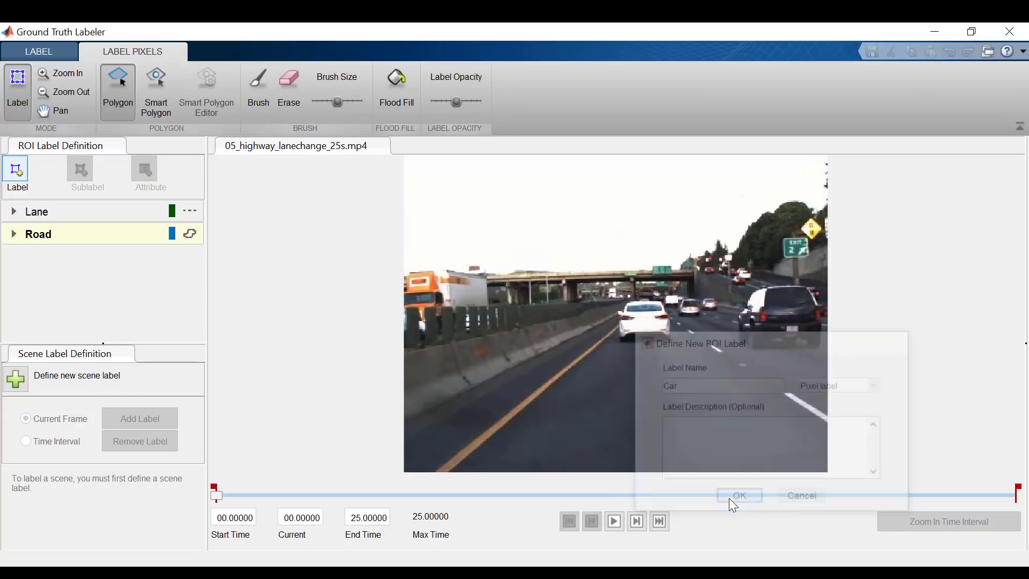
click(161, 90)
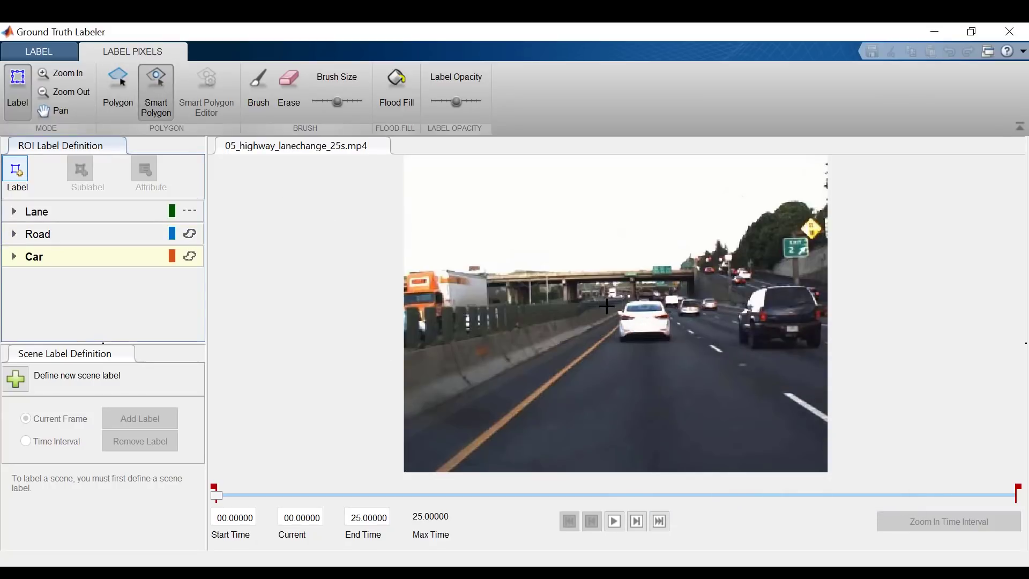
click(614, 303)
click(612, 325)
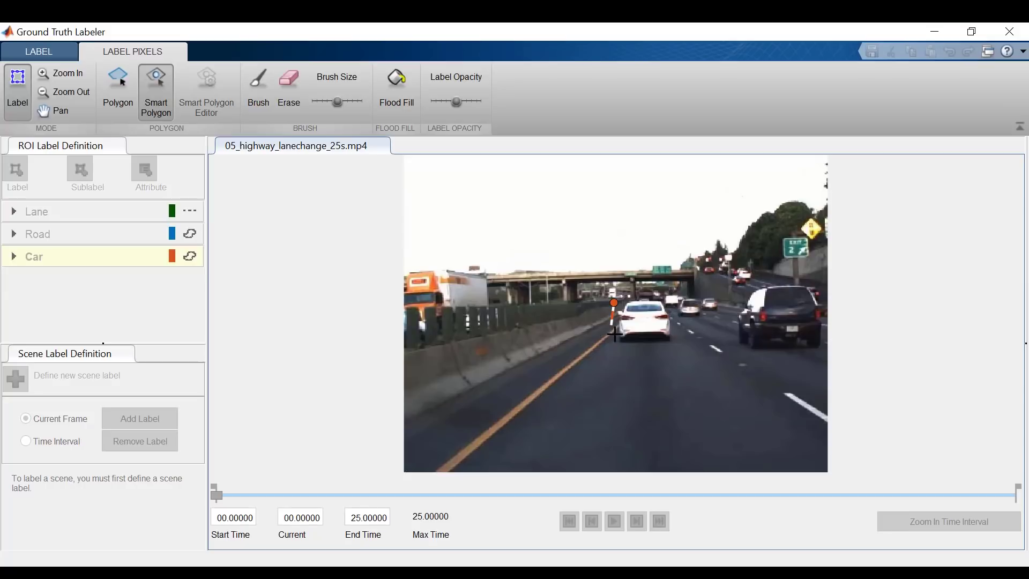
click(621, 341)
click(674, 342)
click(676, 318)
click(664, 298)
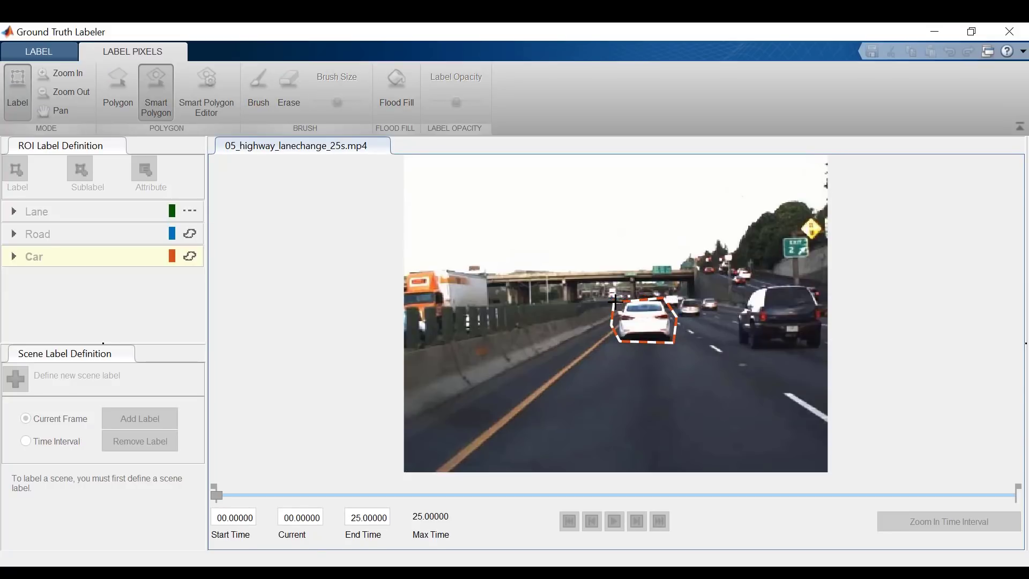
click(614, 300)
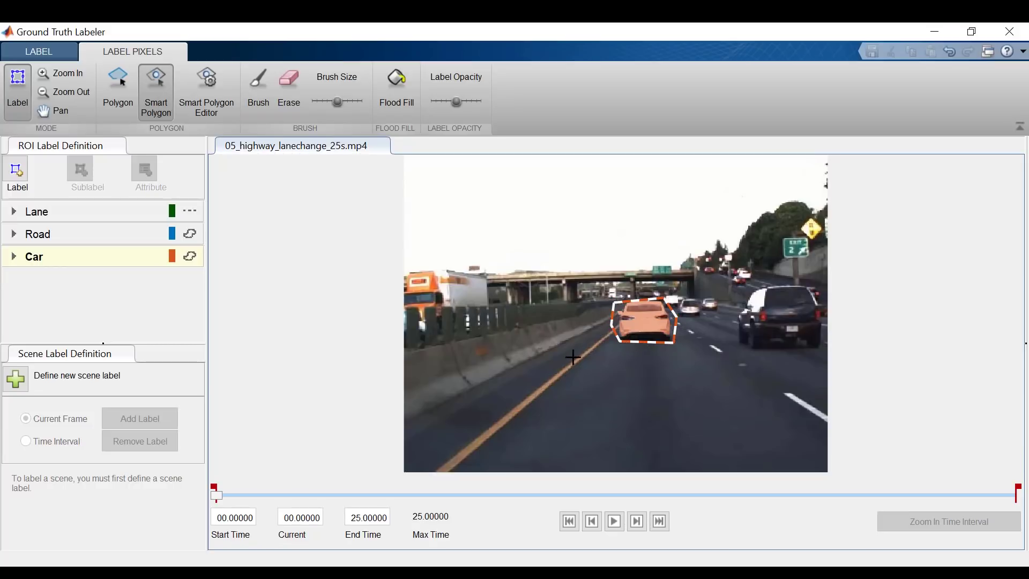
Refine the car's outline by marking foreground strokes on it.
click(207, 113)
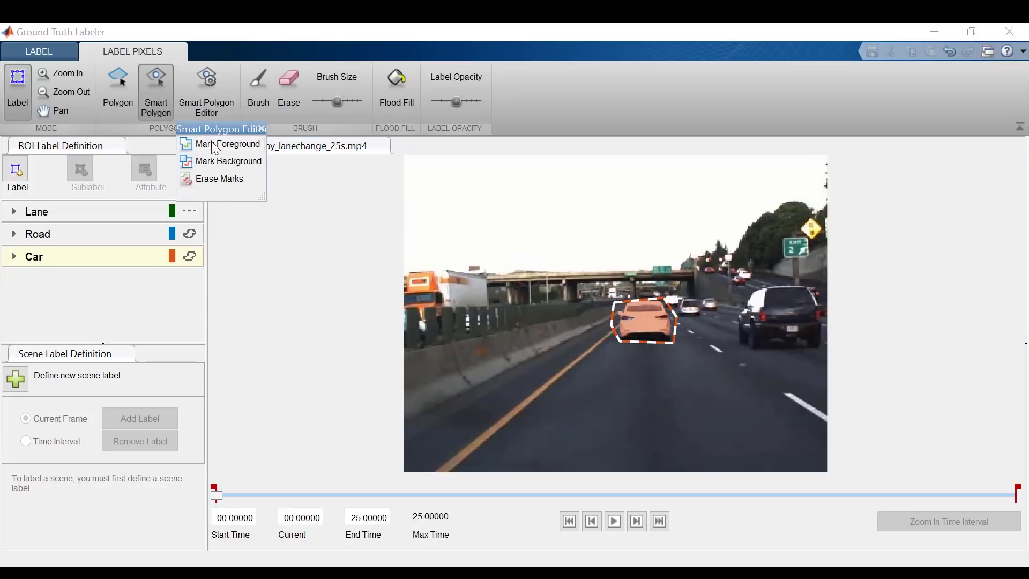
click(215, 143)
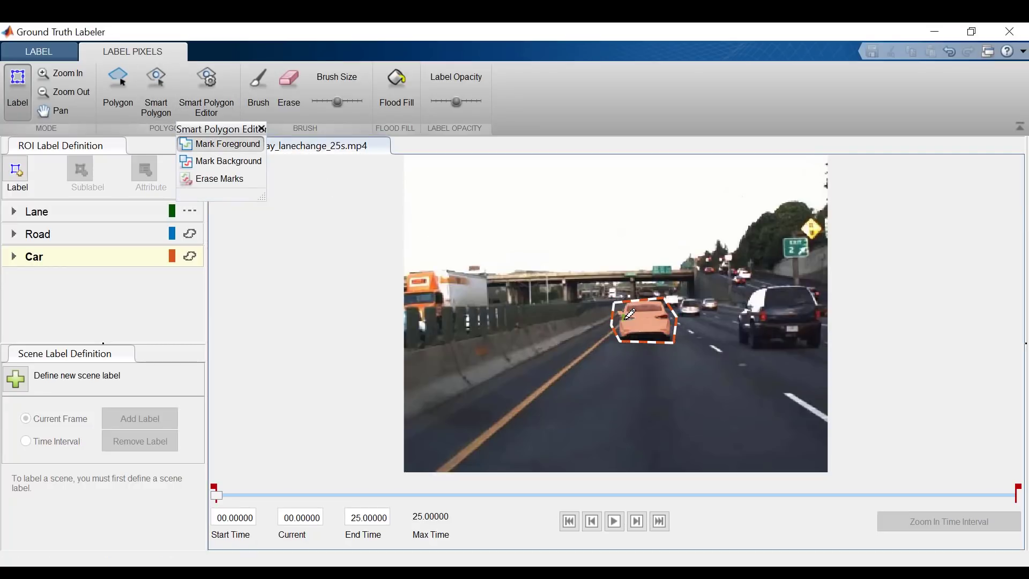
drag(621, 318, 630, 318)
click(615, 330)
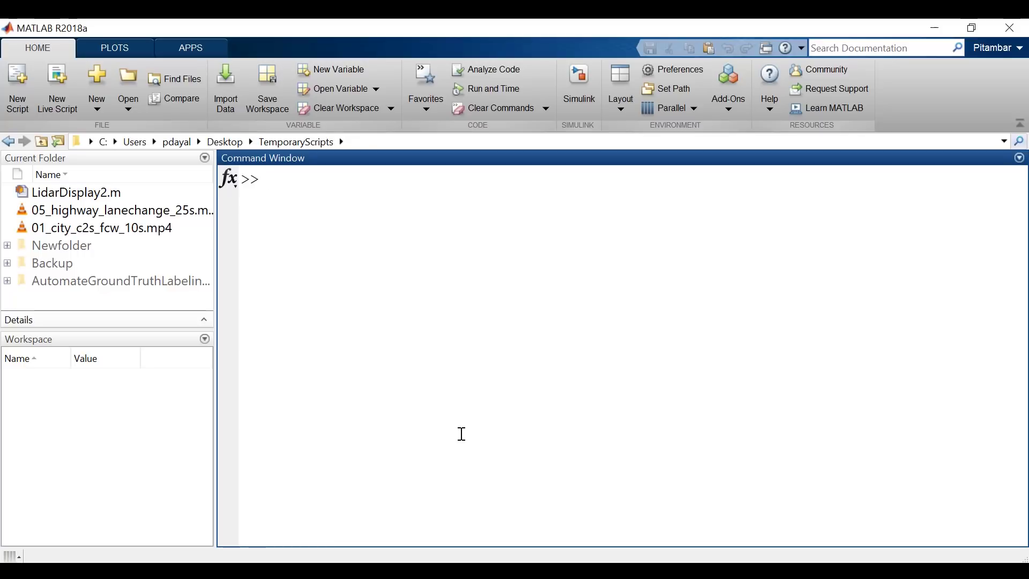
key(Up)
key(Up)
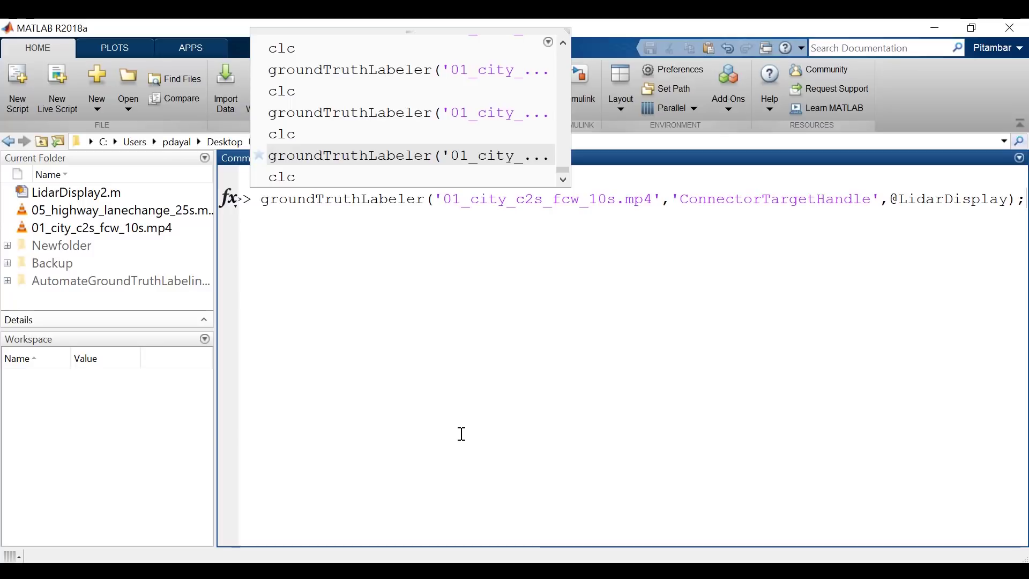
key(Return)
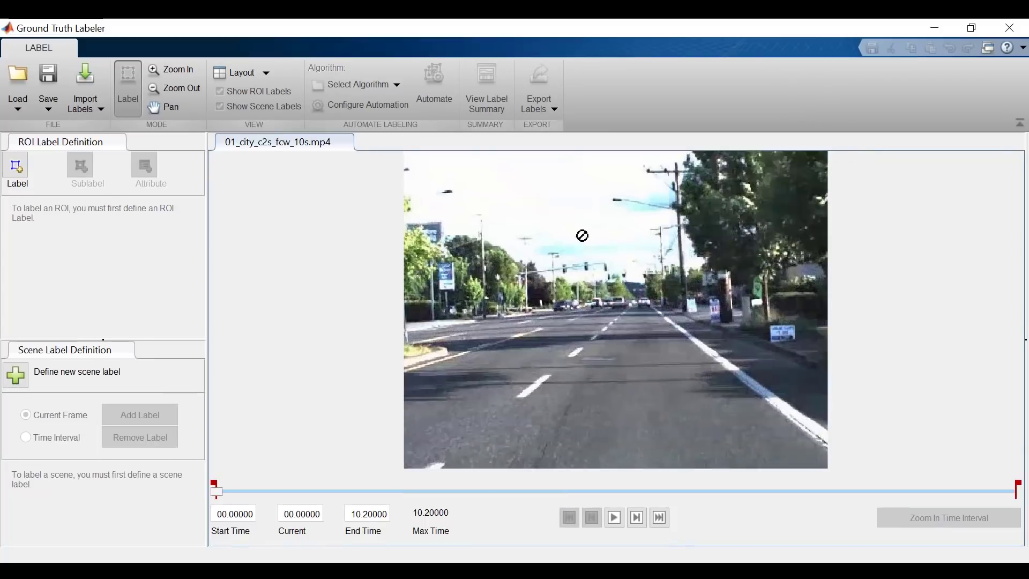
Place the zoomed, rotated Point Cloud Player beside the narrowed video and advance both to 6.38 s.
drag(1022, 317, 638, 327)
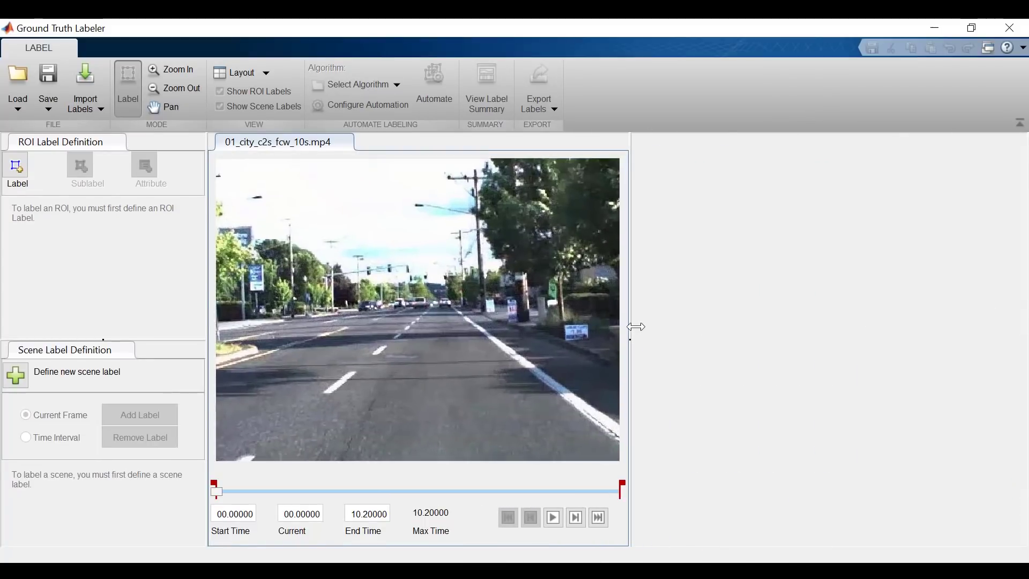
drag(704, 56, 731, 152)
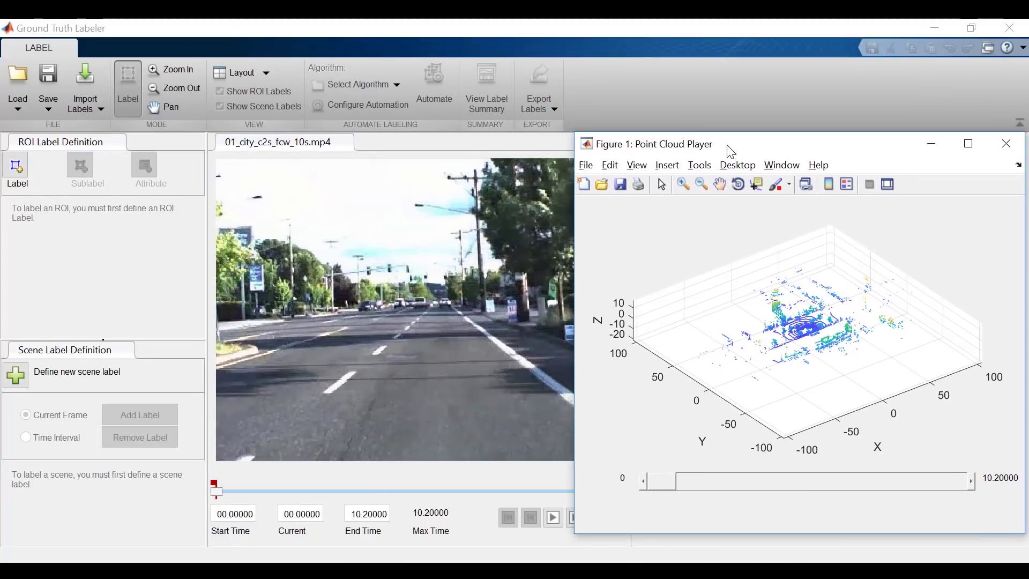
click(684, 185)
scroll(812, 325, up, 5)
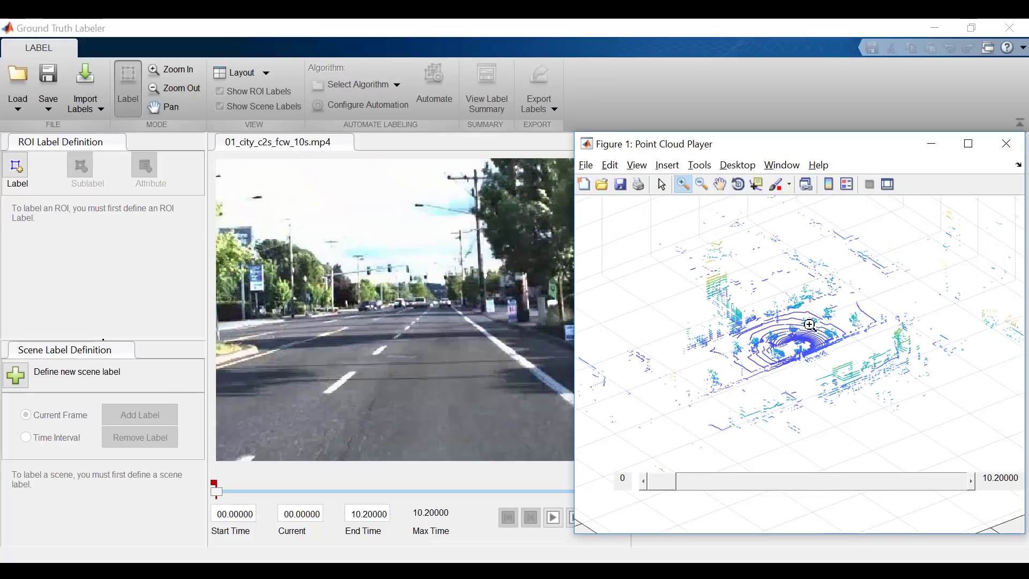
scroll(812, 325, up, 3)
click(740, 184)
drag(772, 337, 787, 352)
click(740, 185)
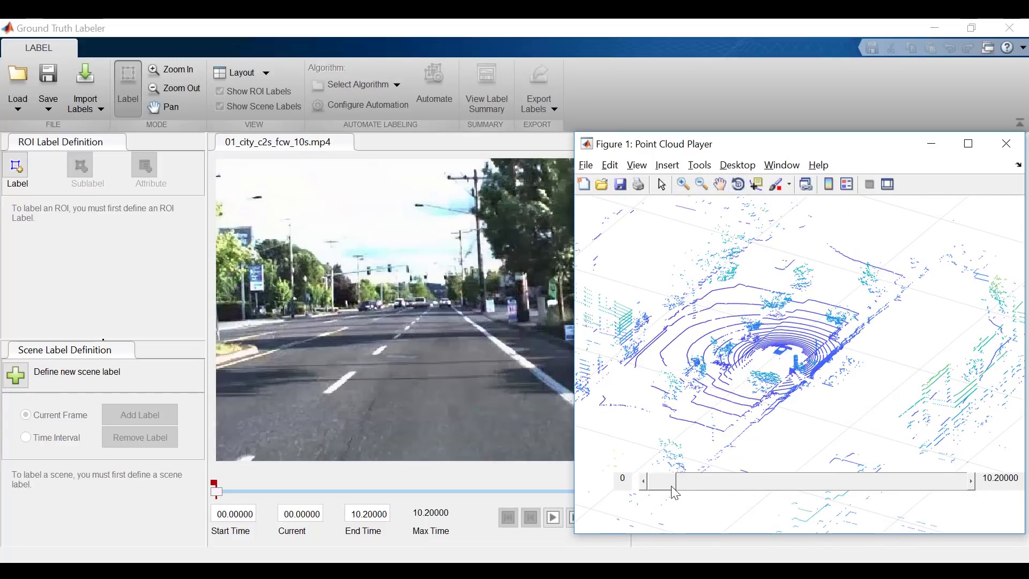
drag(678, 483, 851, 469)
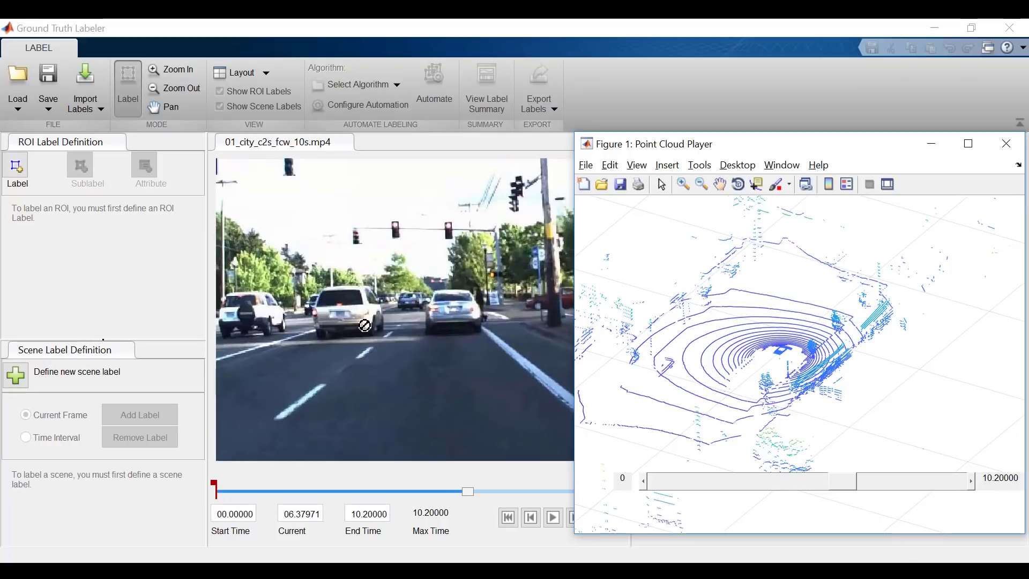
Create a Car label with a Distance_meters list attribute of values 5, 4, 3, 2, 1.
click(15, 169)
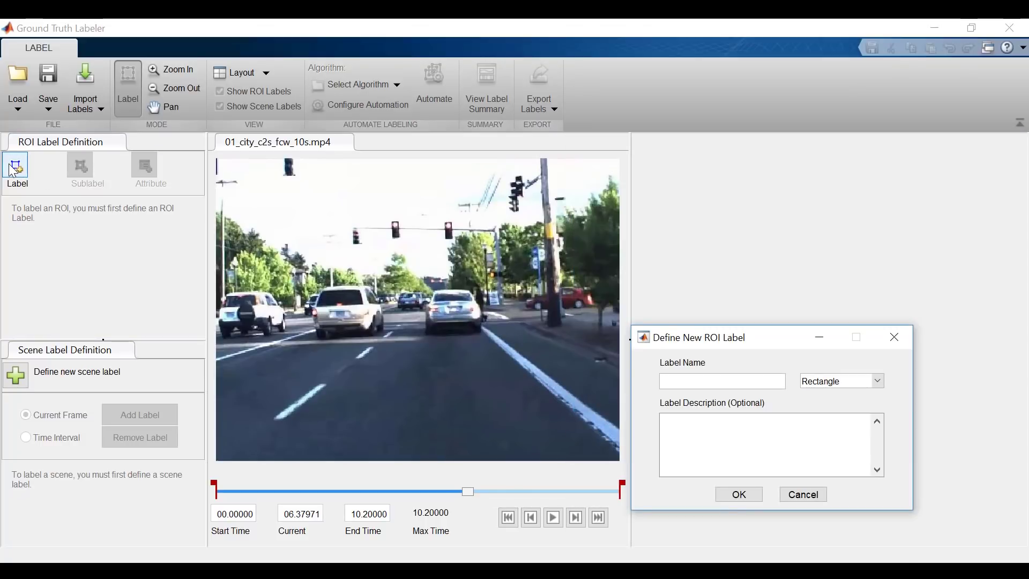
text(Car)
click(755, 493)
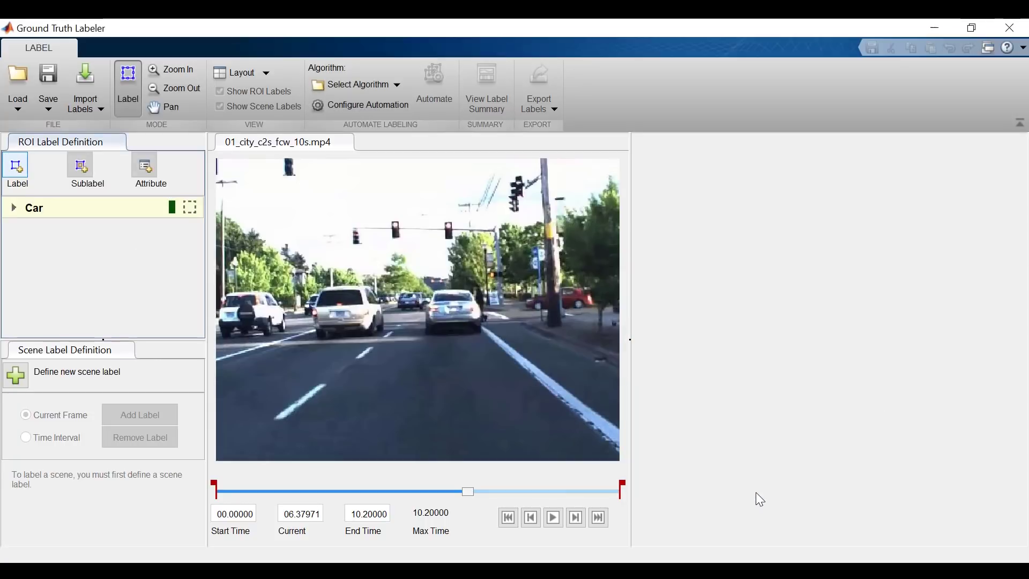
click(145, 170)
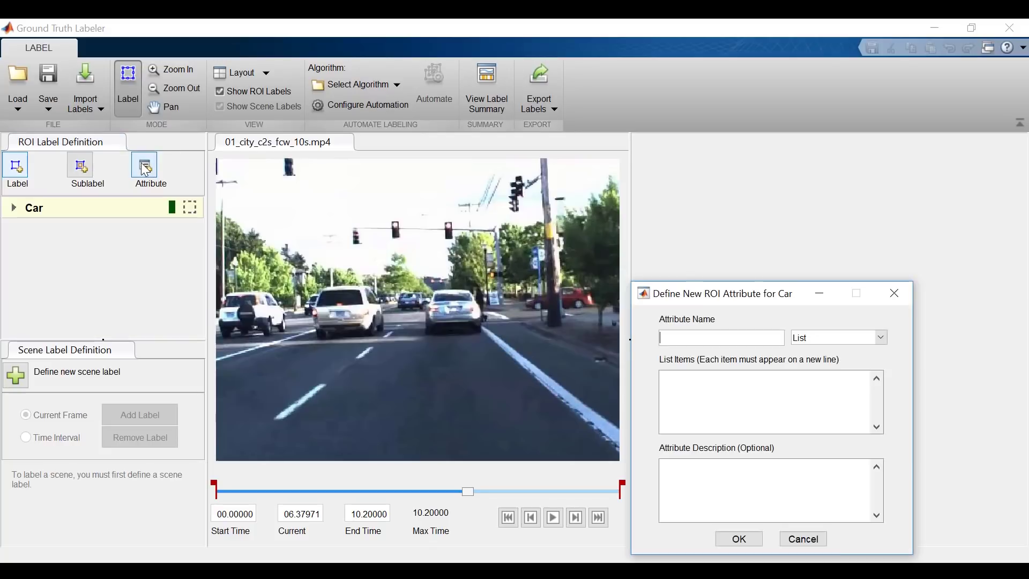
text(Distanc)
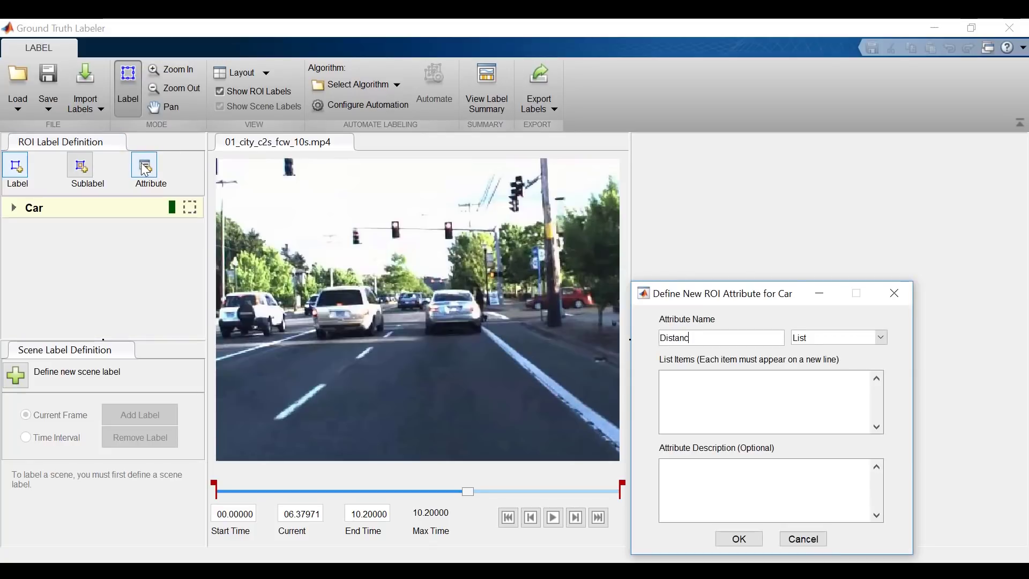
text(e_meter4)
key(Return)
text(3)
key(Return)
text(2)
key(Return)
click(725, 538)
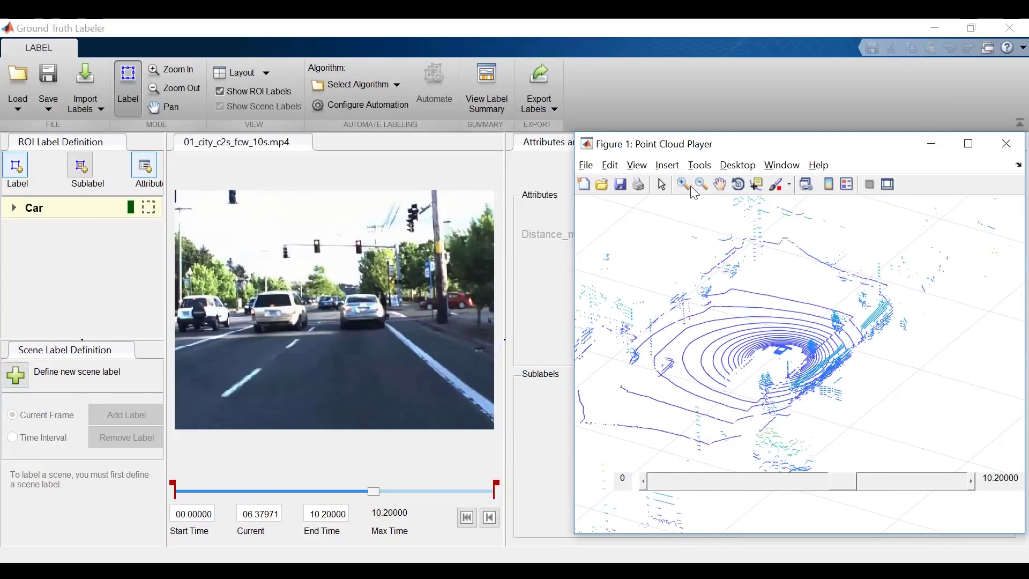
Advance the synced lidar and video, box the lead car as Car with Distance_meters 5.
drag(688, 143, 663, 138)
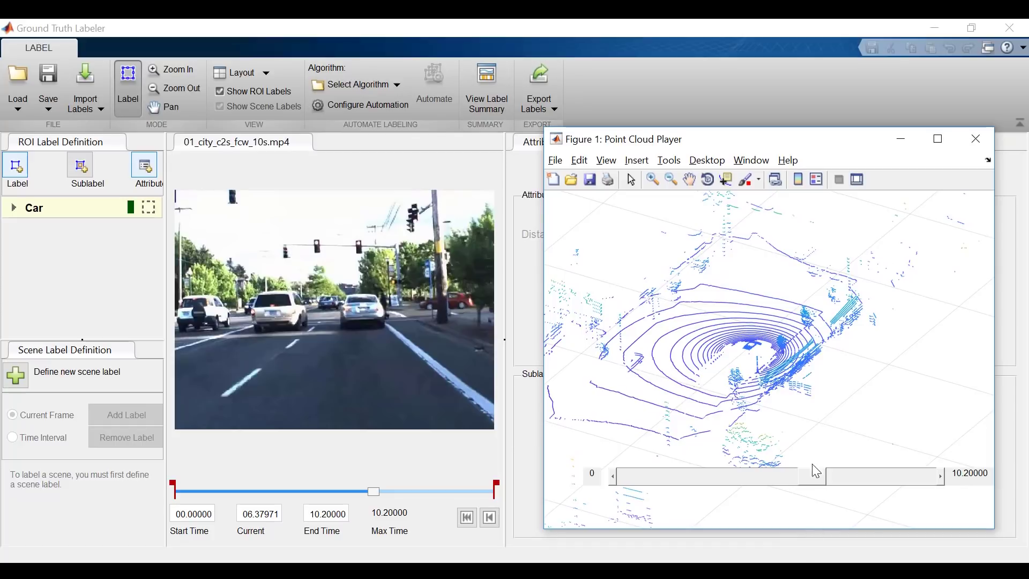
drag(822, 477, 843, 478)
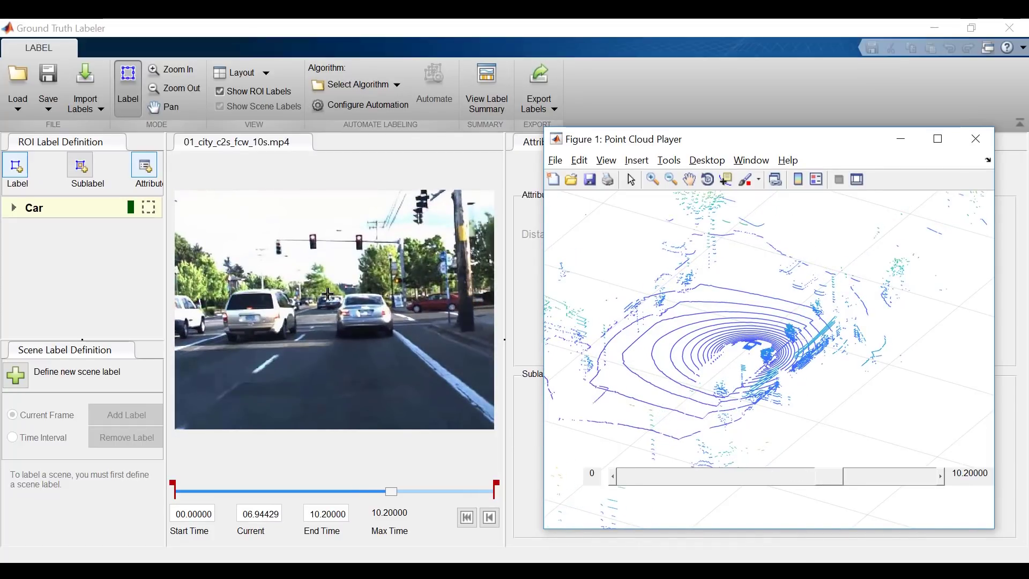
drag(327, 291, 398, 336)
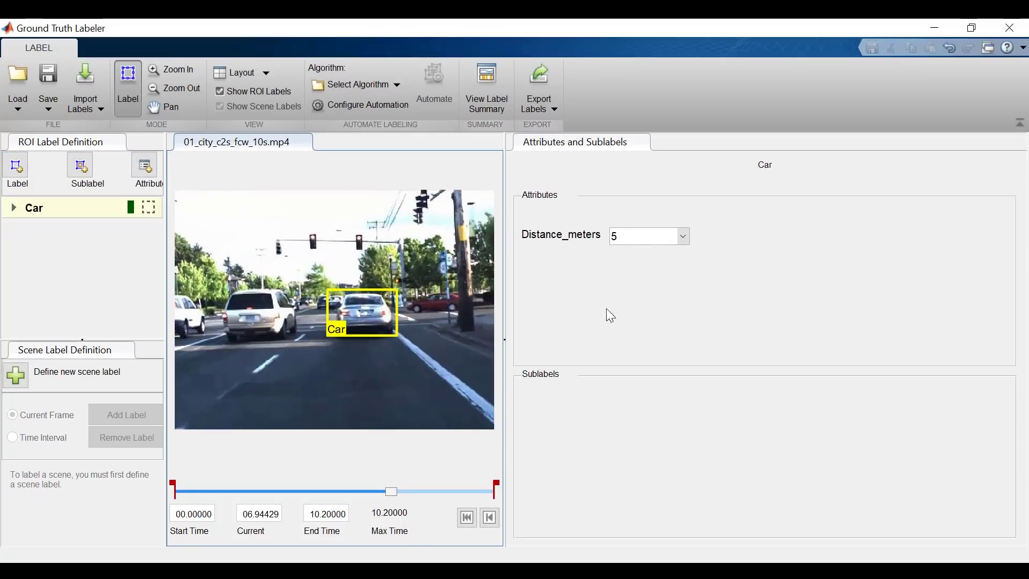
click(678, 236)
click(679, 235)
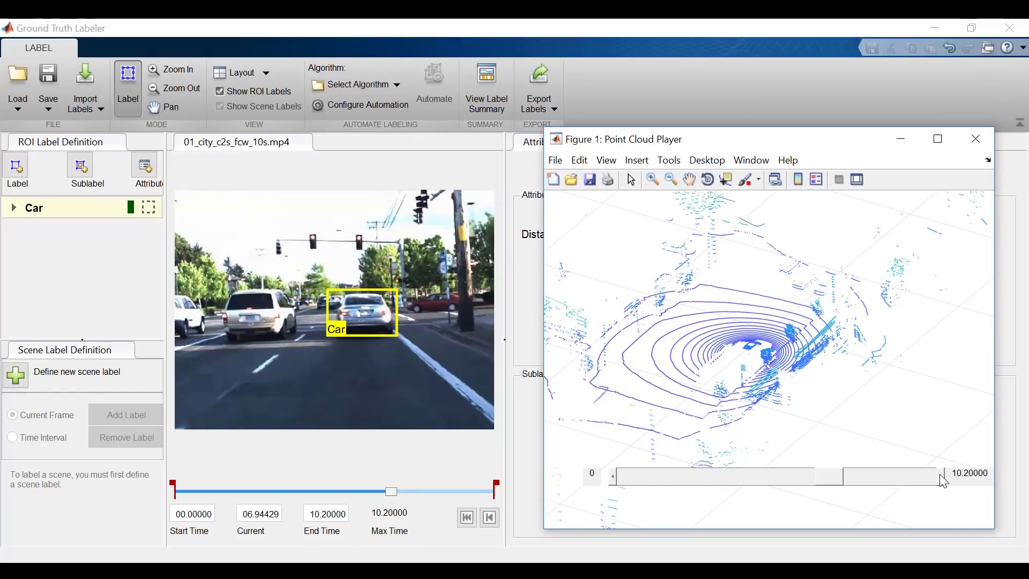
Step forward one frame and box the lead car with Distance_meters 4.
click(943, 479)
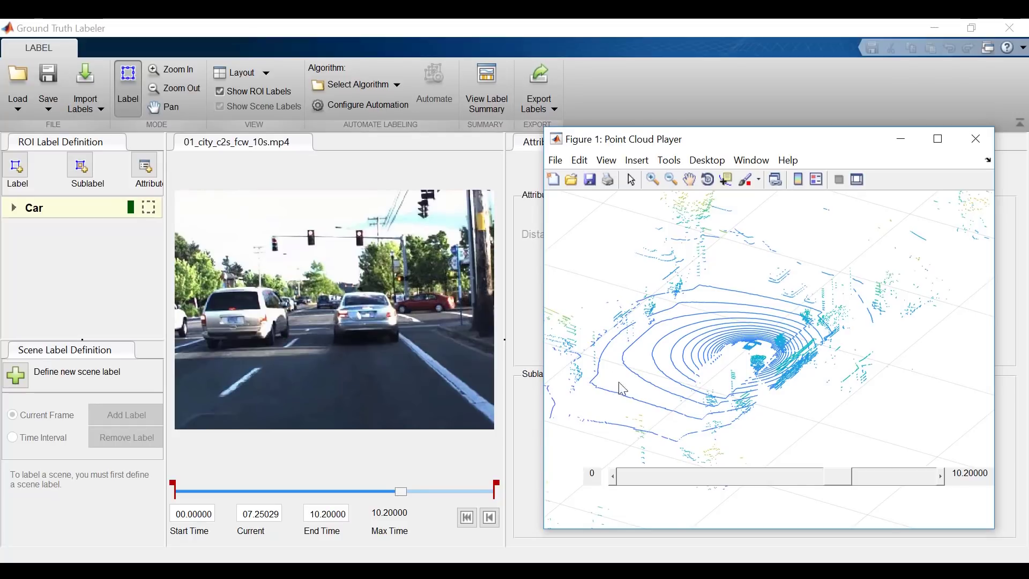
click(328, 290)
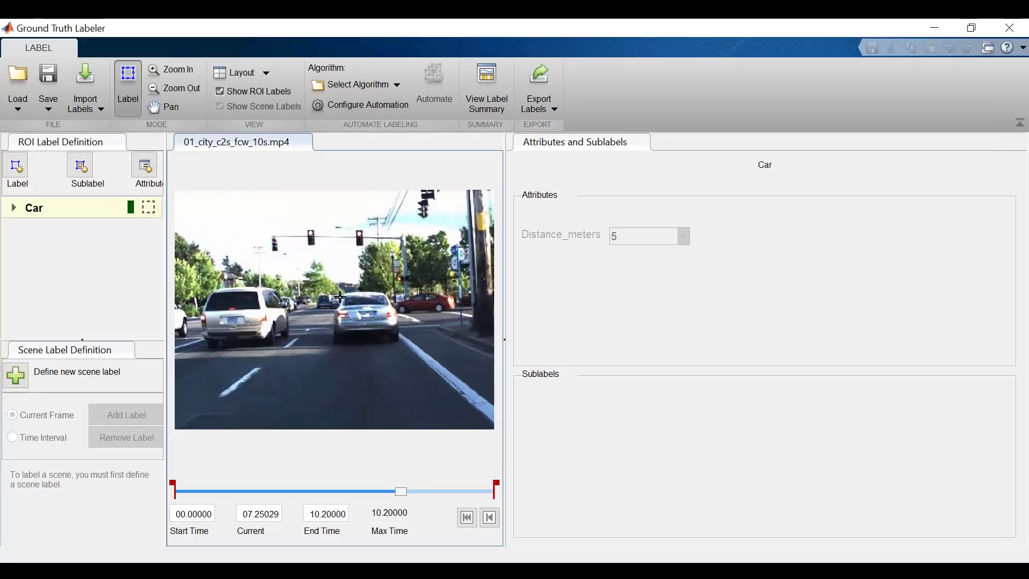
drag(327, 290, 401, 339)
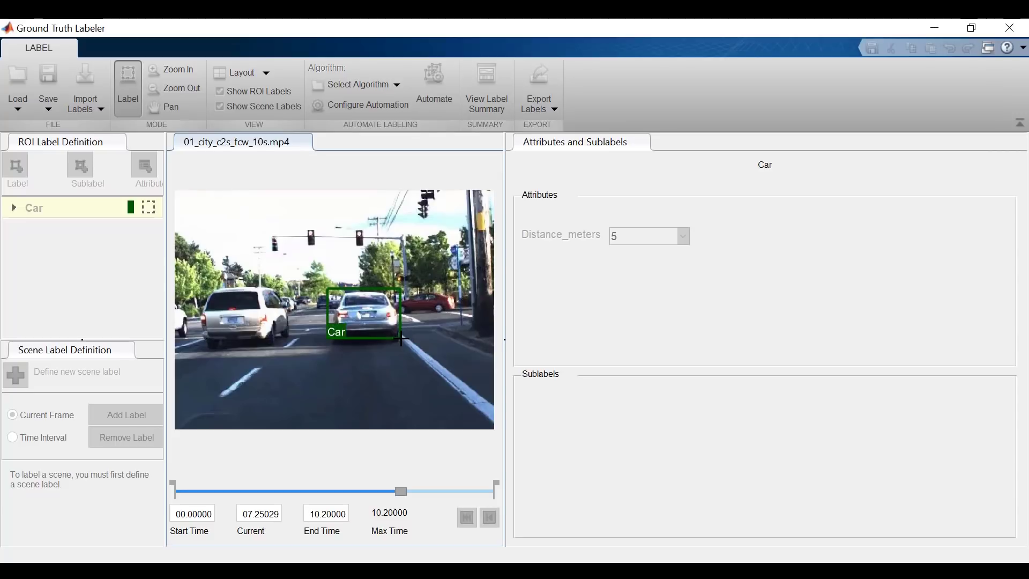
click(684, 237)
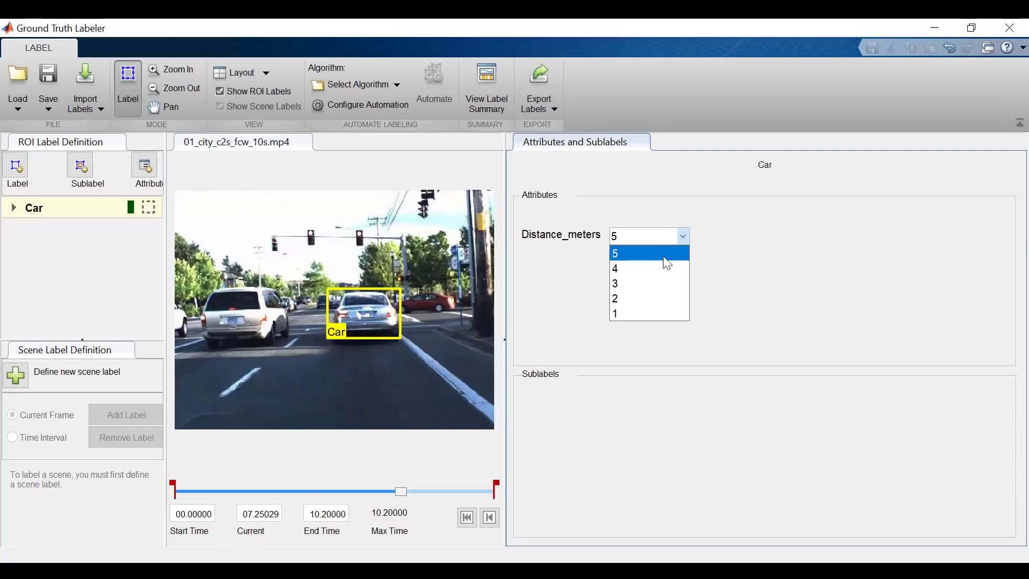
click(662, 268)
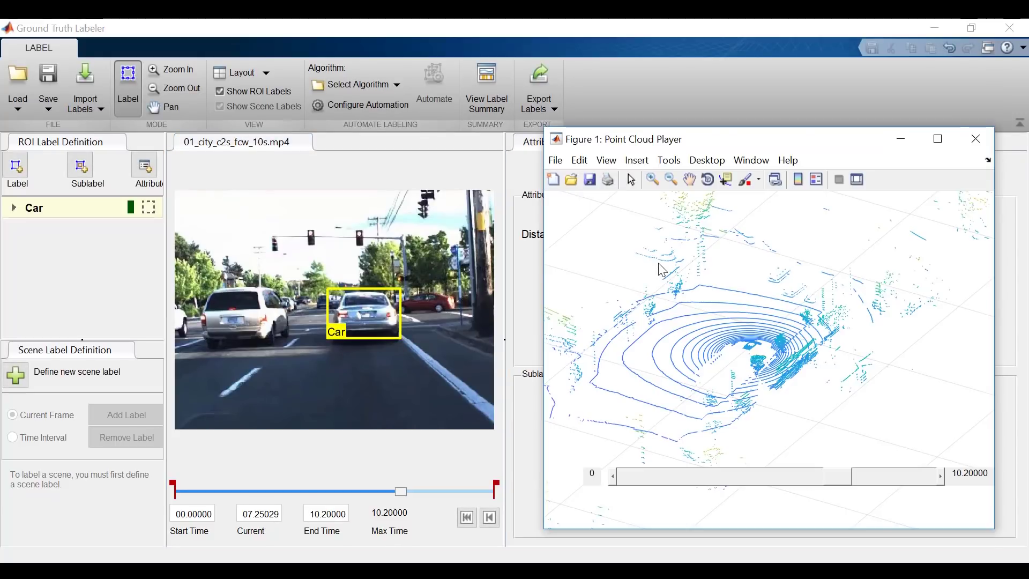
Step forward three frames and box the lead car with Distance_meters 3.
click(943, 477)
click(943, 477)
click(943, 476)
click(943, 476)
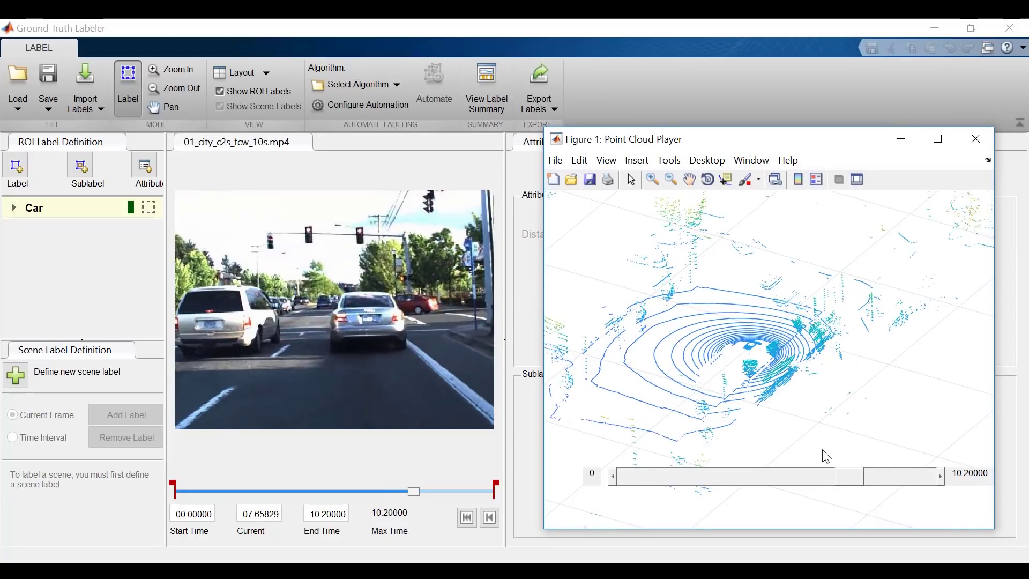
click(338, 300)
drag(321, 285, 411, 348)
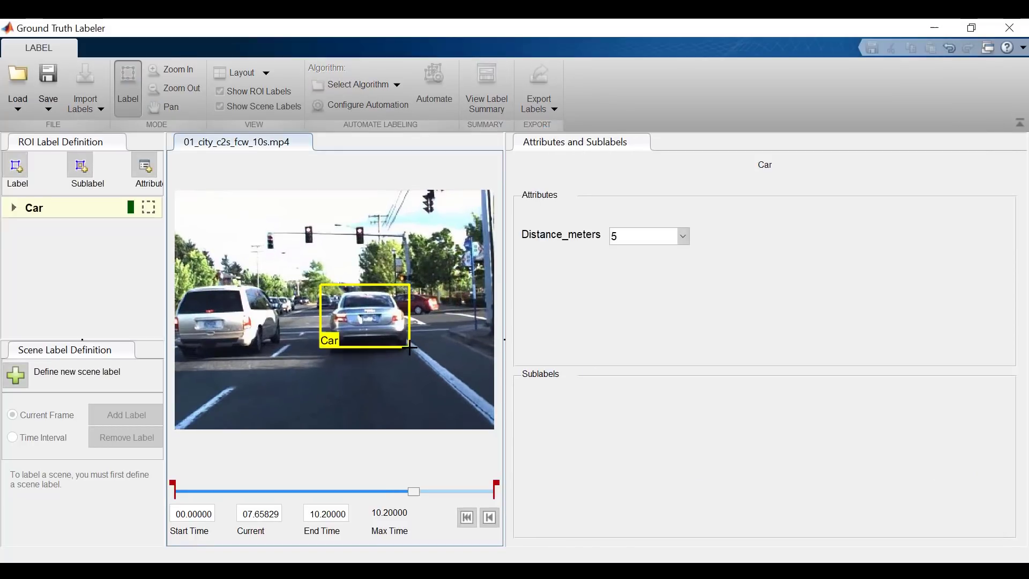
click(682, 237)
click(653, 285)
Step forward three more frames and box the lead car with Distance_meters 2.
key(alt+Tab)
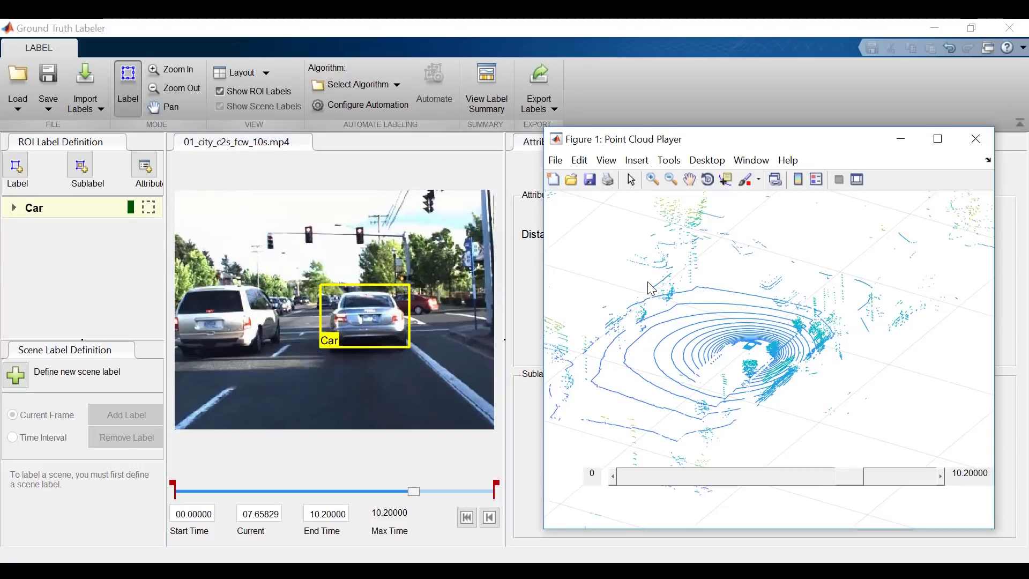
click(943, 478)
click(942, 478)
click(943, 478)
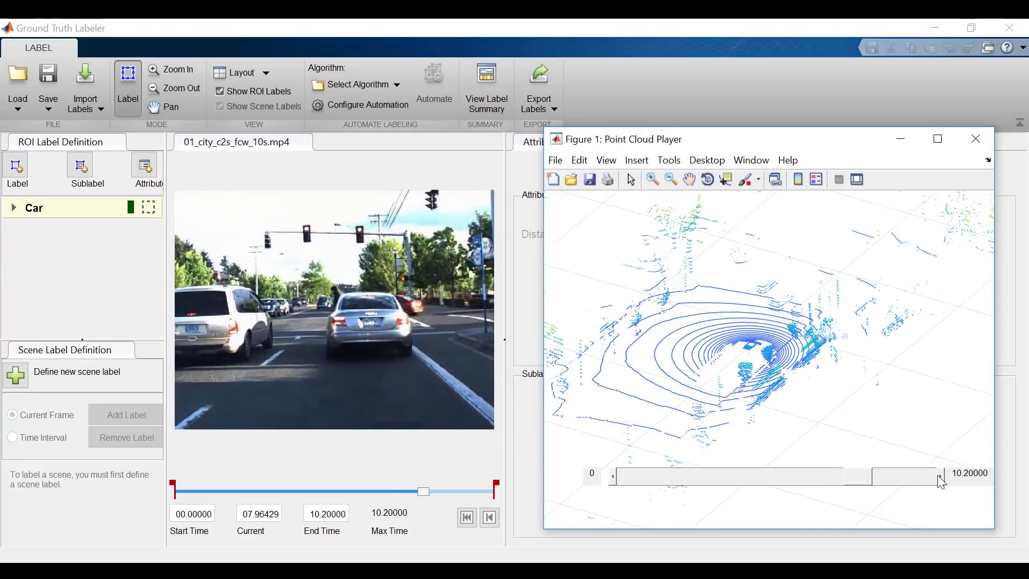
click(942, 478)
drag(321, 290, 421, 358)
click(685, 235)
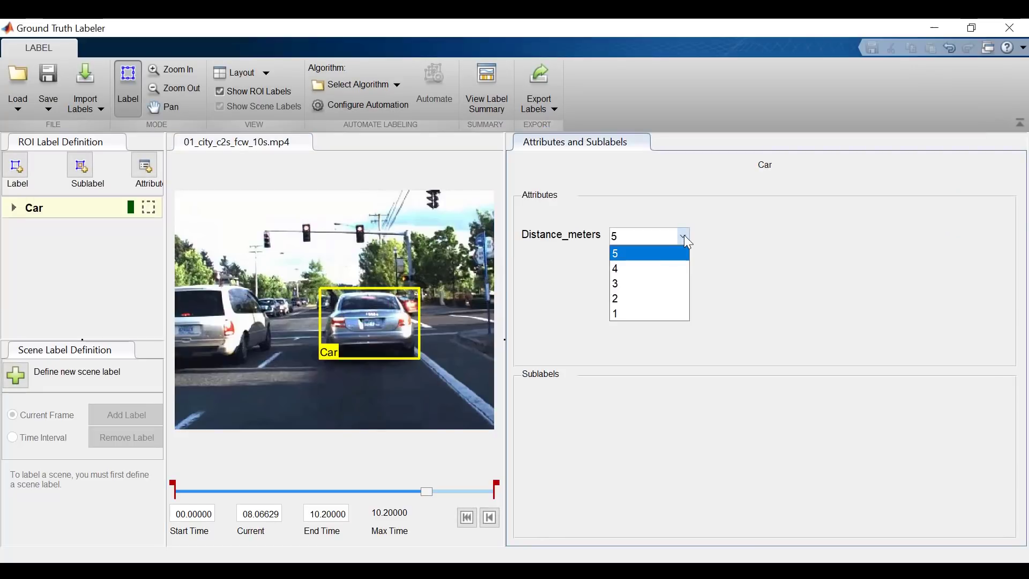
click(643, 298)
Step forward four frames and set the lead car's Distance_meters to 1.
key(alt+Tab)
click(942, 478)
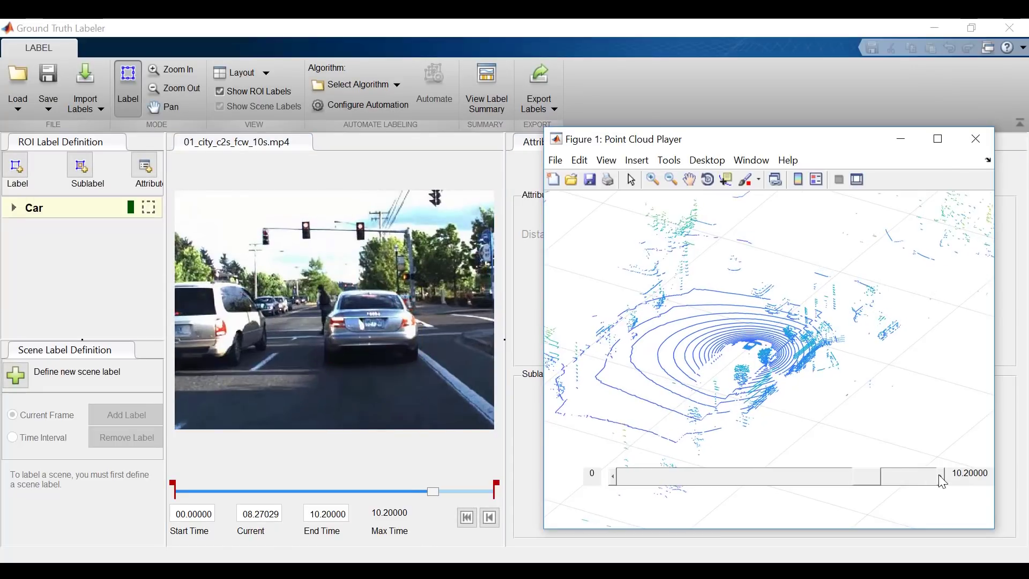
click(942, 478)
click(942, 478)
click(942, 478)
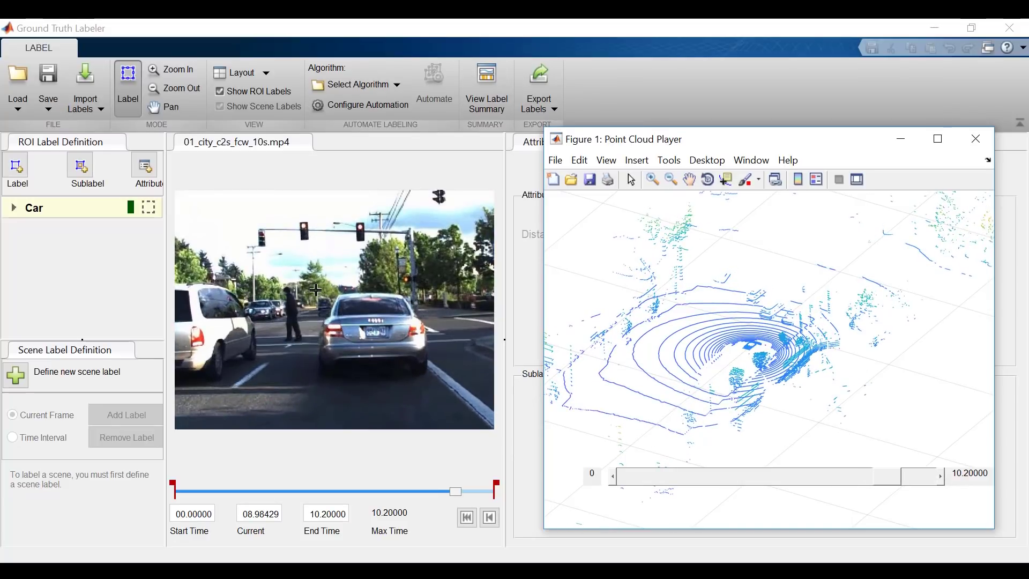
click(525, 339)
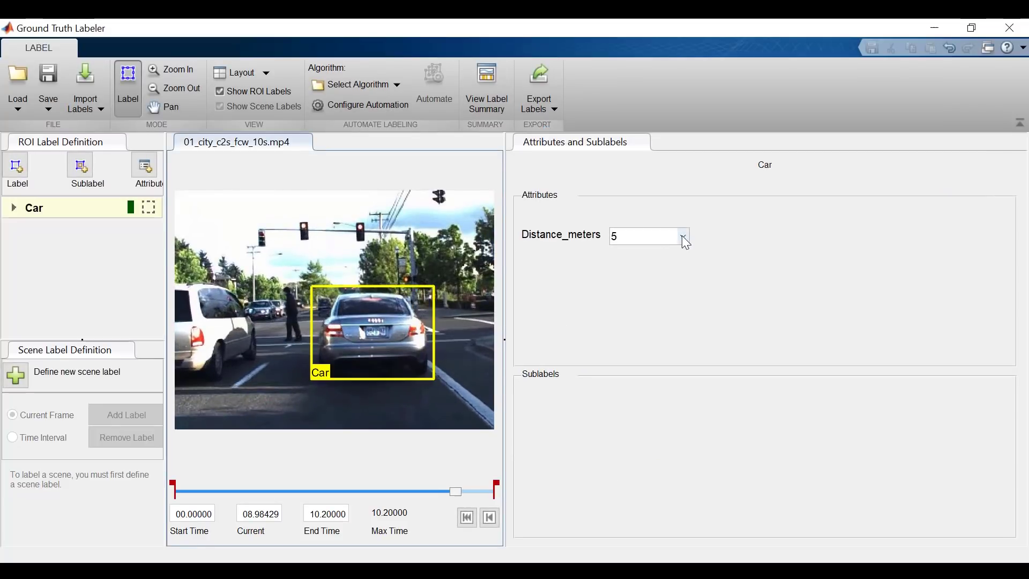
click(683, 236)
click(651, 310)
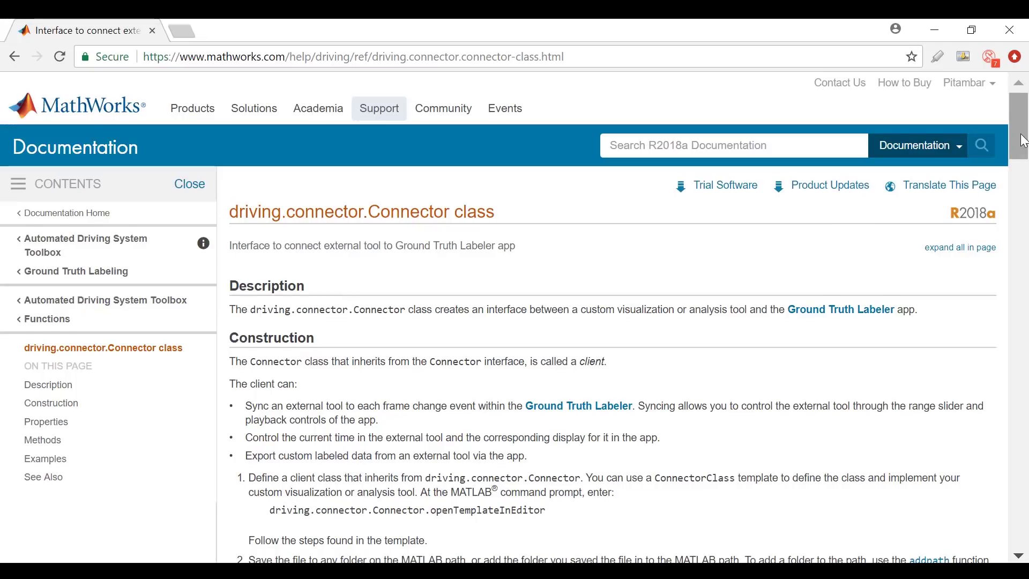
Scroll through the driving.connector.Connector class documentation page.
drag(1024, 141, 1025, 191)
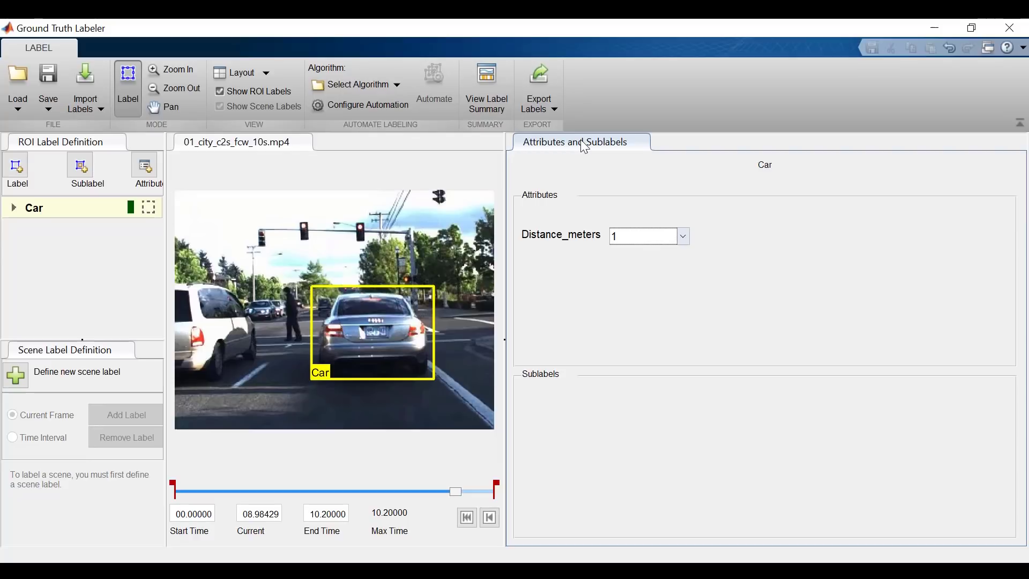
Export all labels to the MATLAB workspace under the variable name gTruth.
click(557, 108)
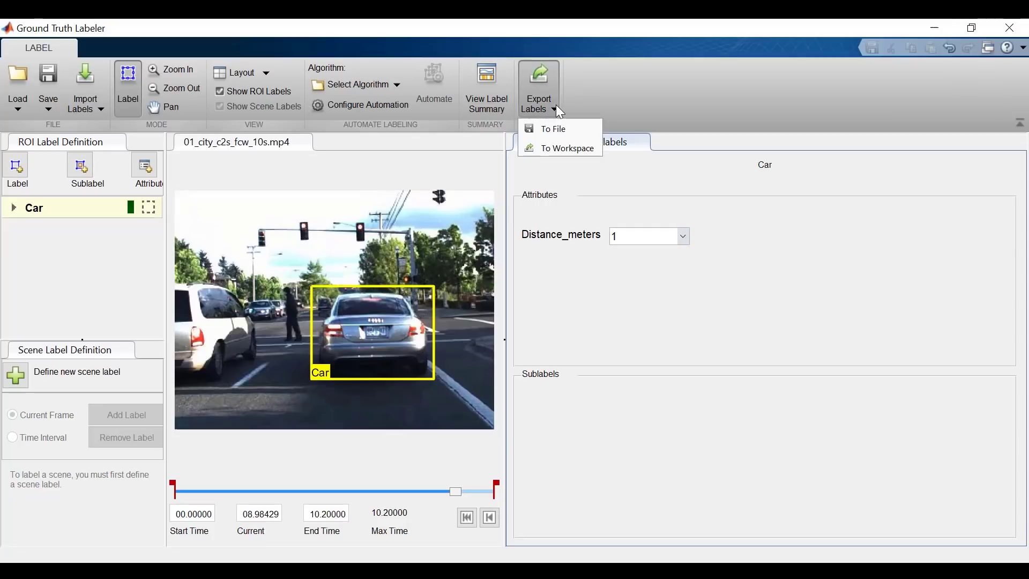
click(556, 150)
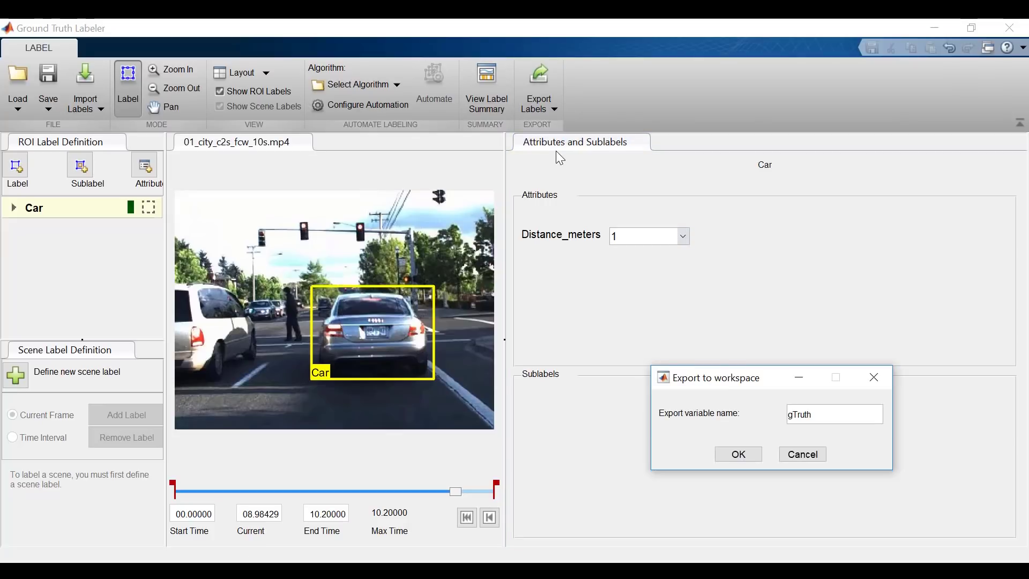
click(738, 454)
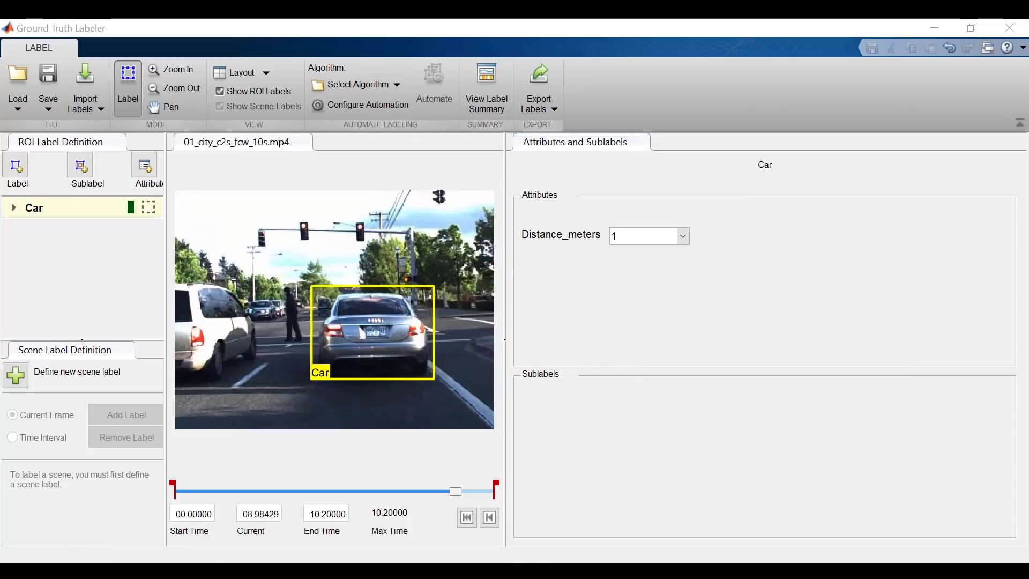
Switch to the MATLAB R2018a window to view the exported gTruth object.
mouse_move(518, 569)
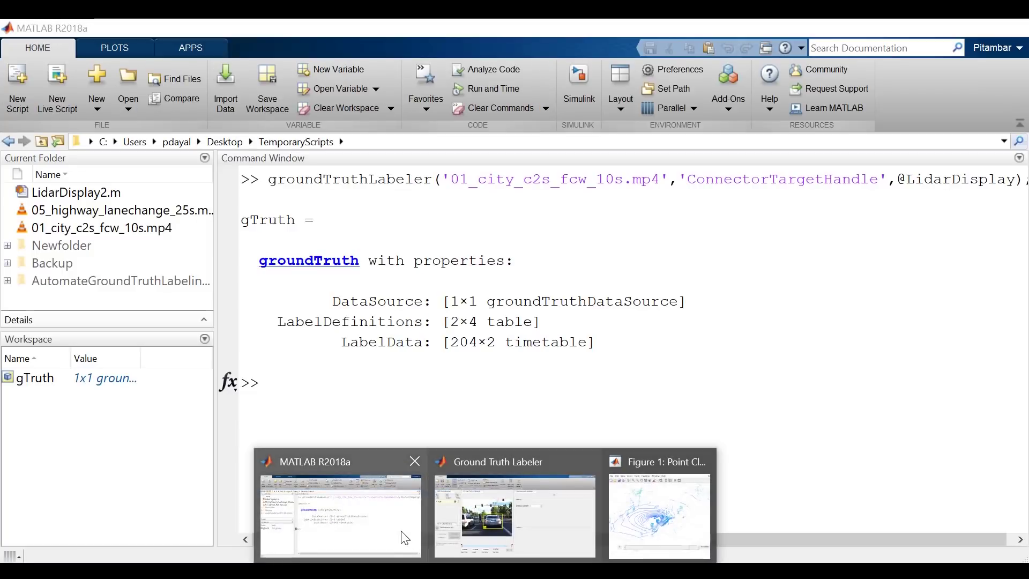
click(404, 538)
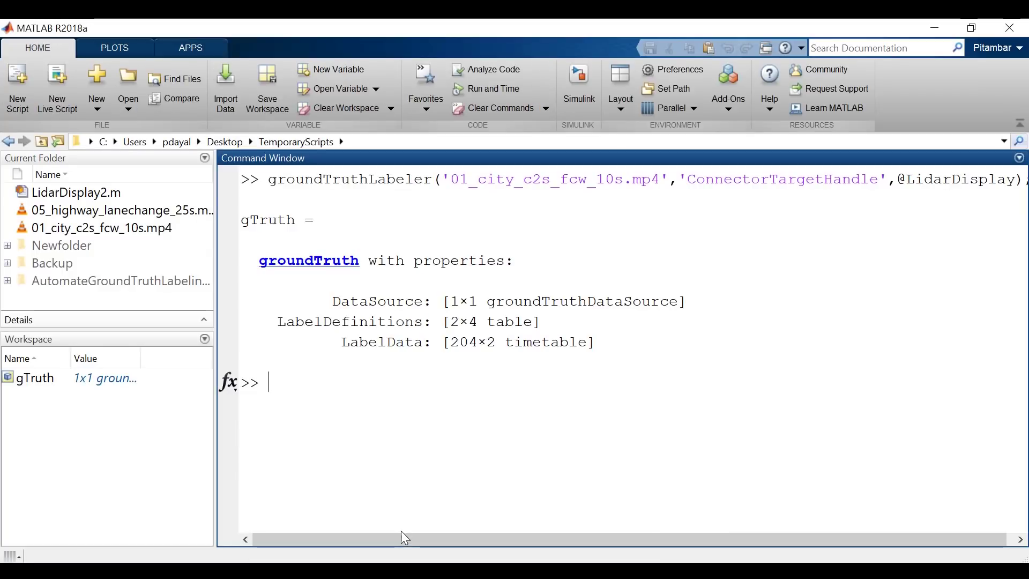